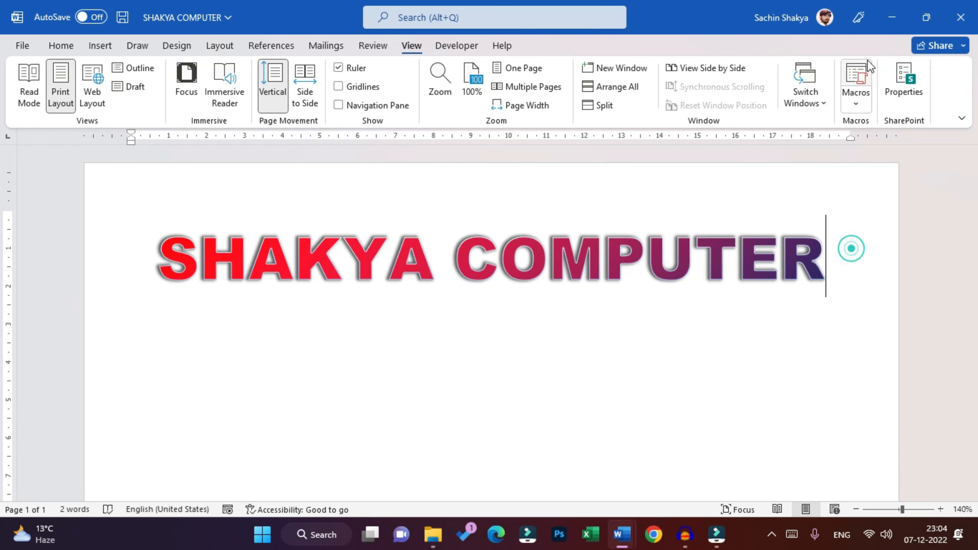
Step: Switch from the SHAKYA COMPUTER document to the unsaved ABC Convent School document and view its heading
click(887, 21)
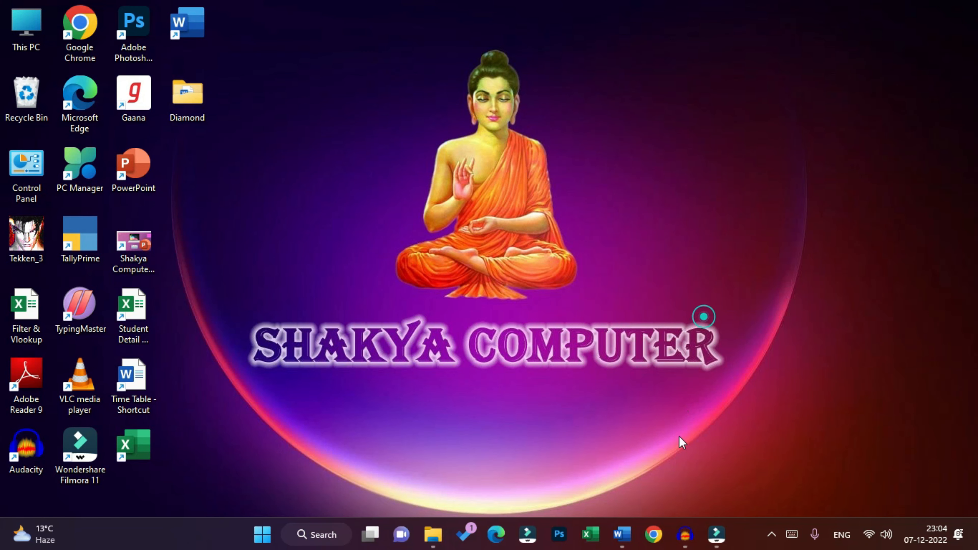
mouse_move(632, 536)
click(684, 466)
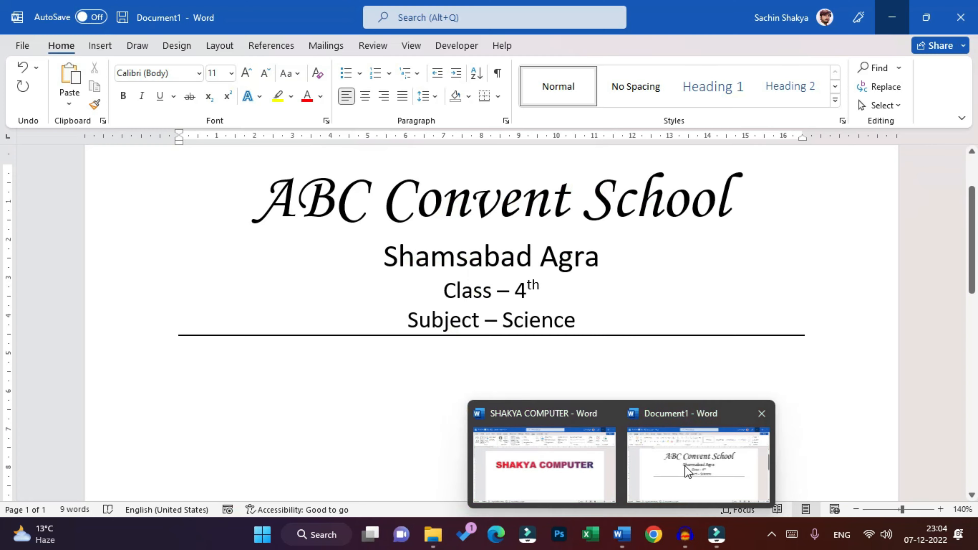
click(415, 392)
scroll(432, 387, up, 2)
scroll(432, 387, up, 2)
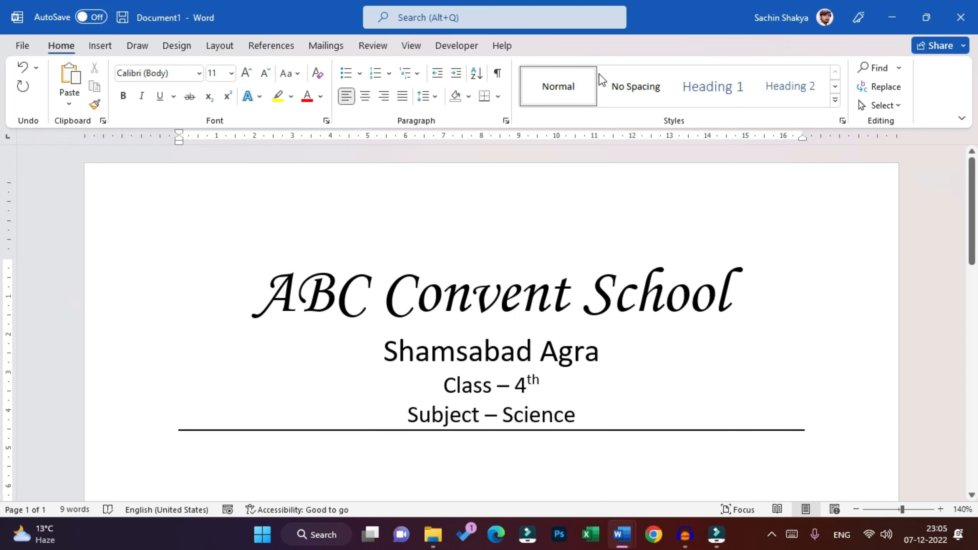
Step: Create a new folder named ABC on the desktop
click(892, 16)
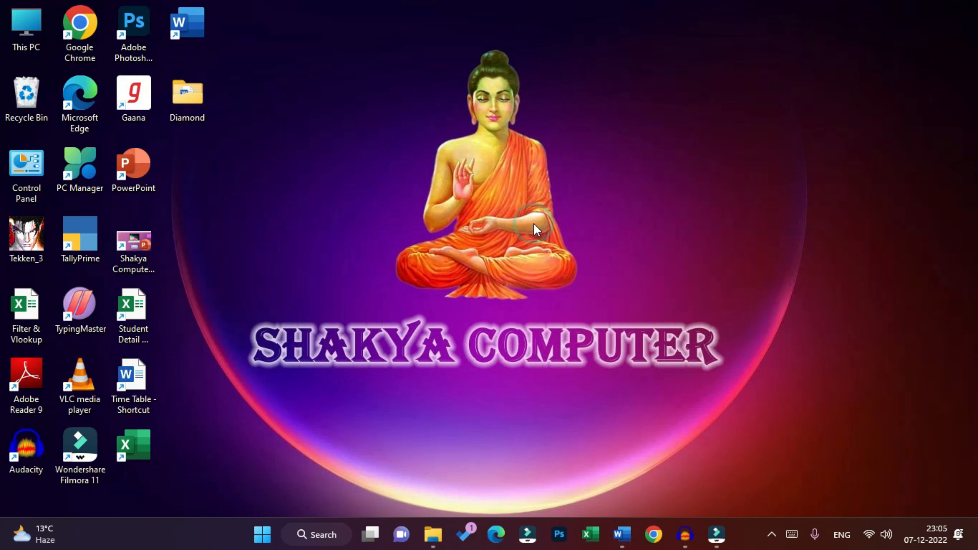
key(ctrl+shift+n)
text(ABC)
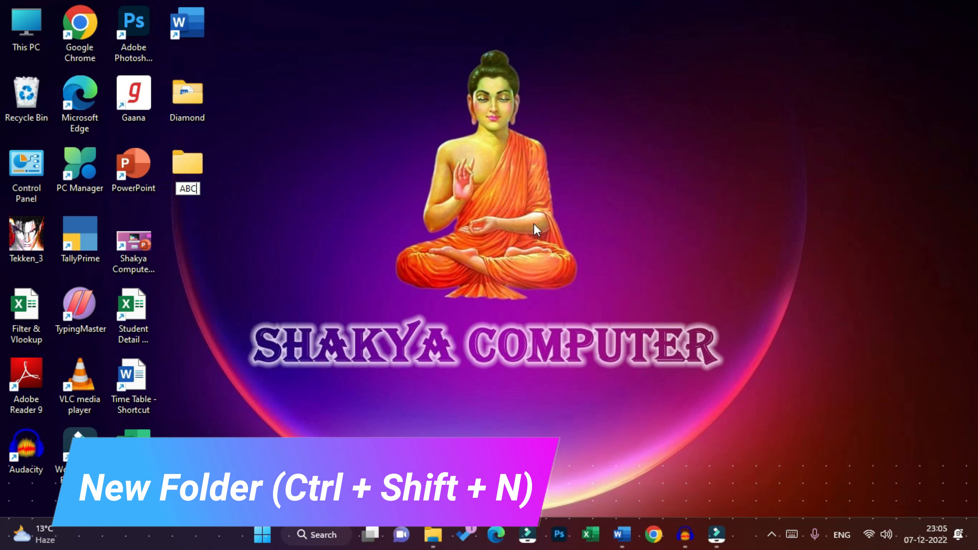
key(Return)
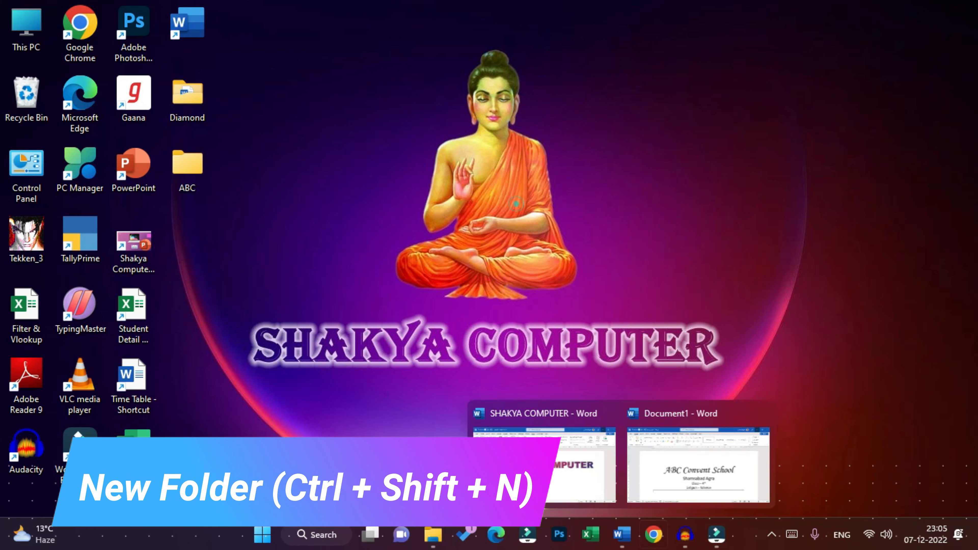
Step: Save the ABC Convent School document as Class 4 in the desktop's ABC folder and close it
mouse_move(622, 535)
click(682, 465)
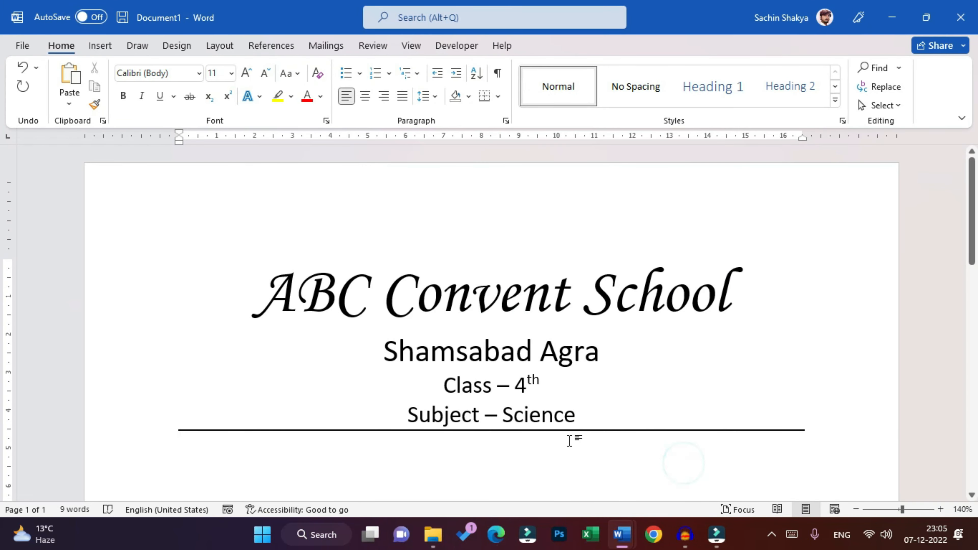
scroll(573, 439, down, 3)
key(ctrl+s)
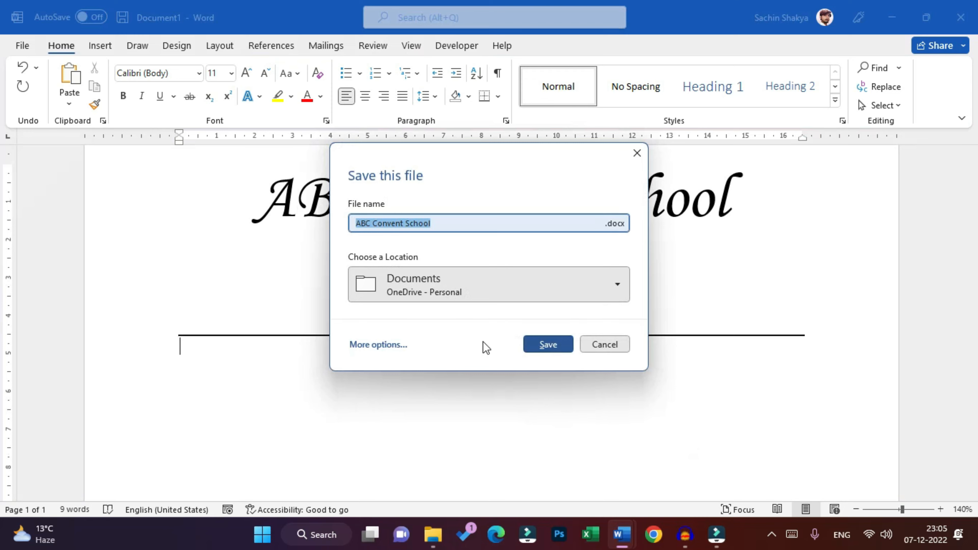
click(398, 344)
click(194, 302)
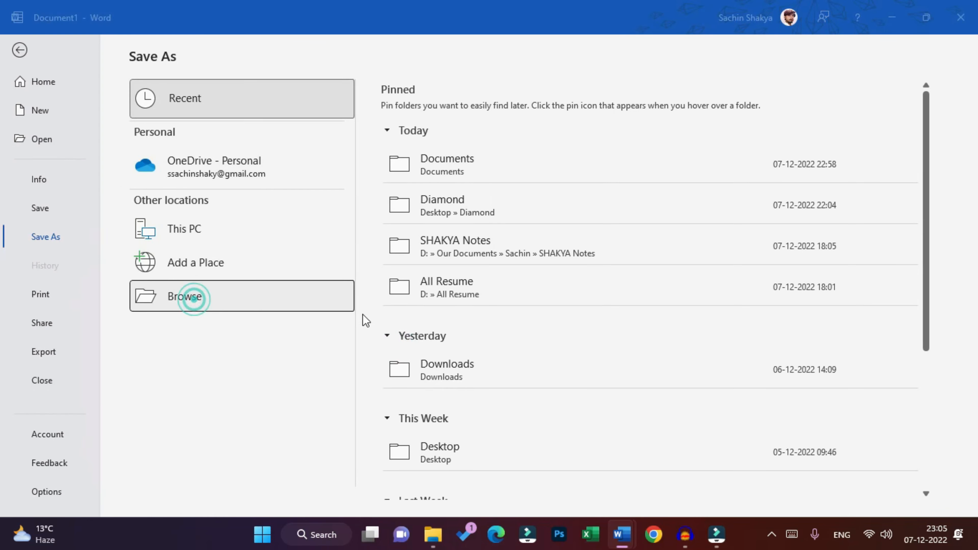
scroll(73, 188, up, 5)
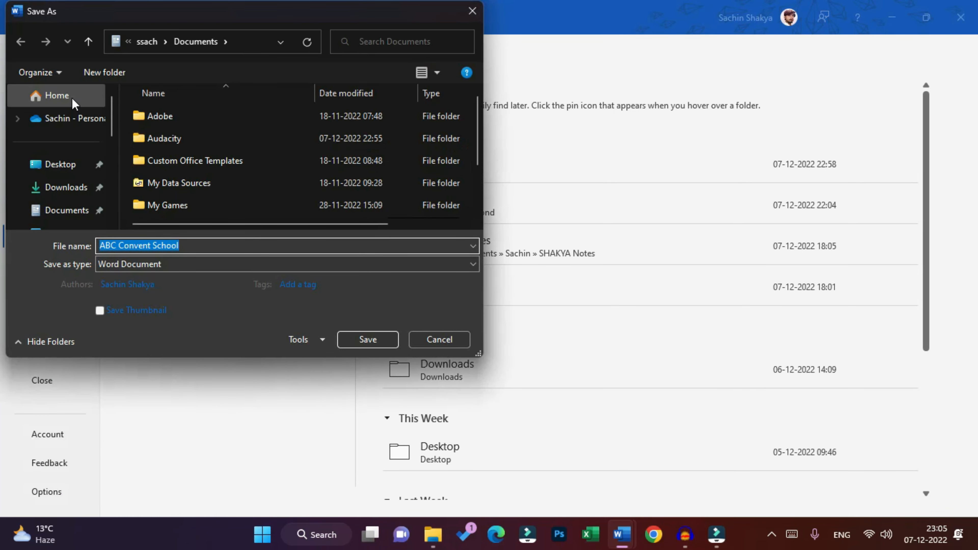
click(69, 164)
double_click(179, 148)
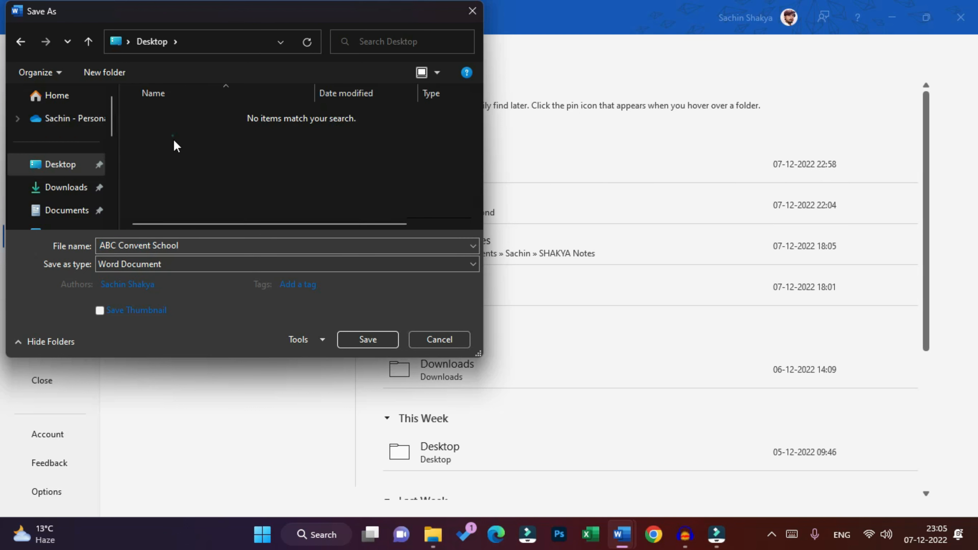
click(217, 247)
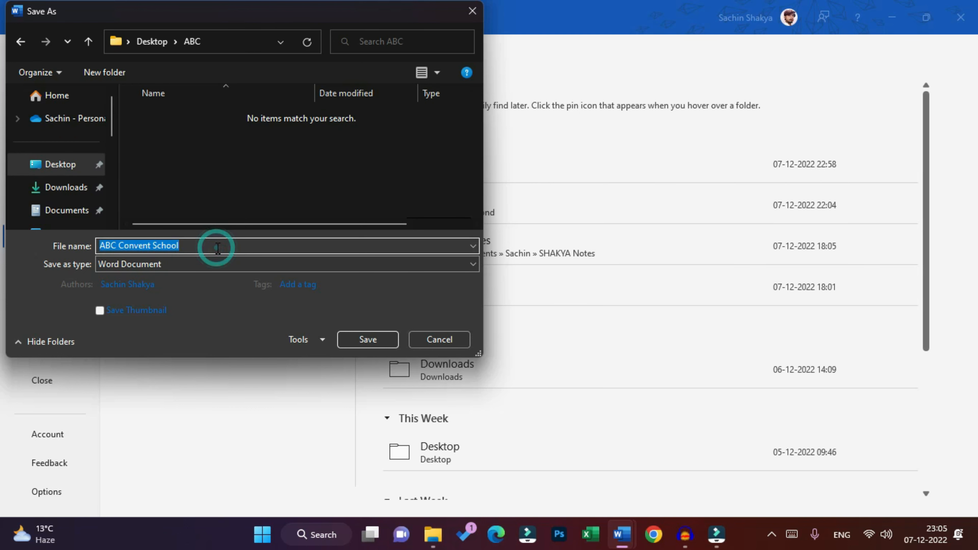
text(Class 4)
key(Return)
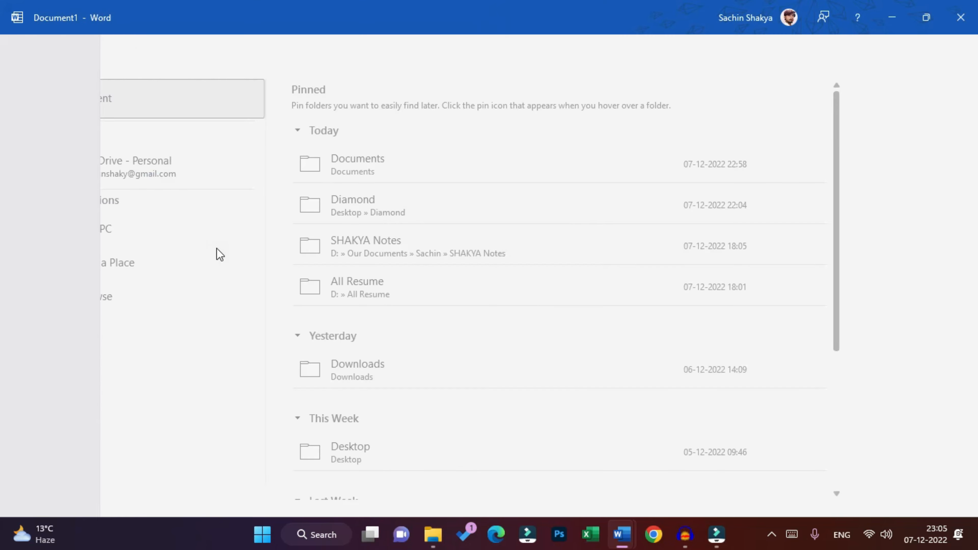
click(960, 17)
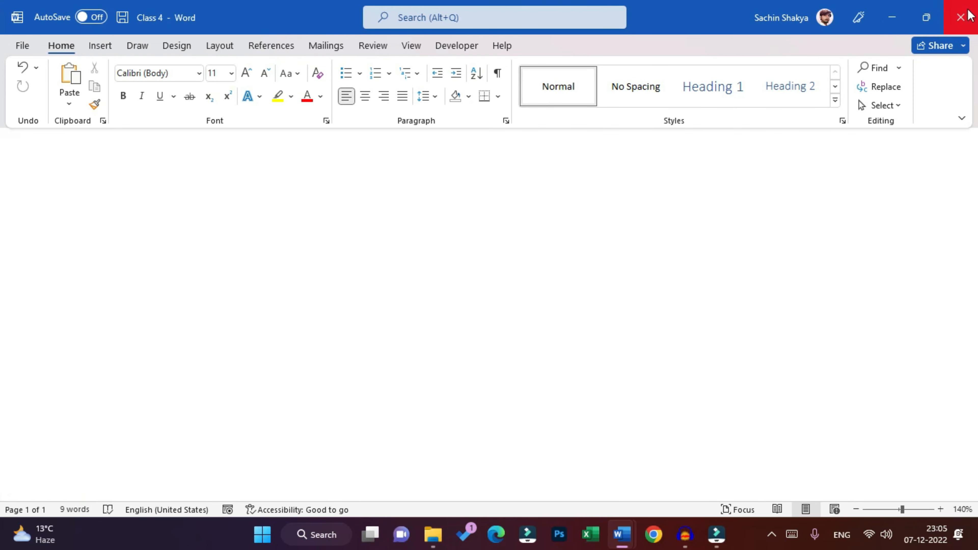
Step: Open the ABC folder on the desktop and duplicate the Class 4 document inside it
click(213, 261)
double_click(187, 172)
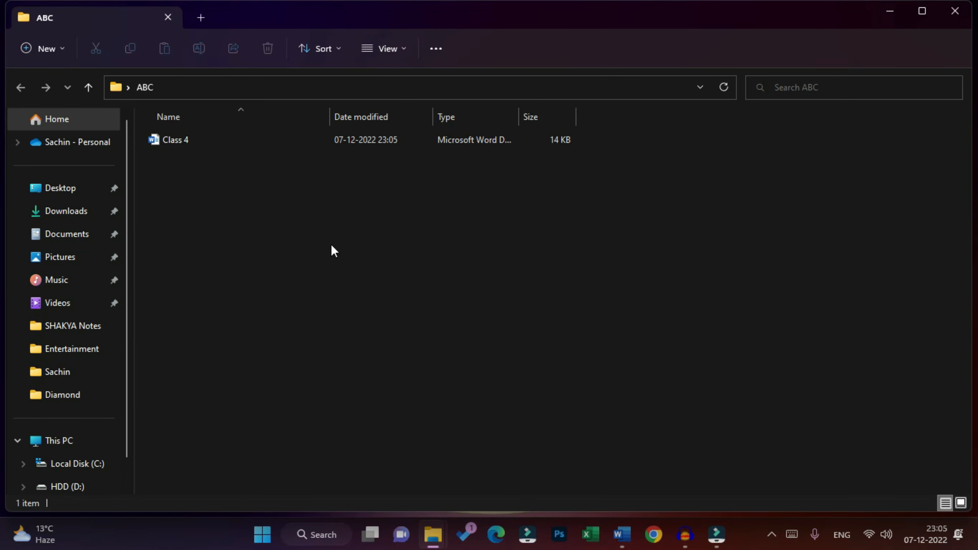
click(175, 141)
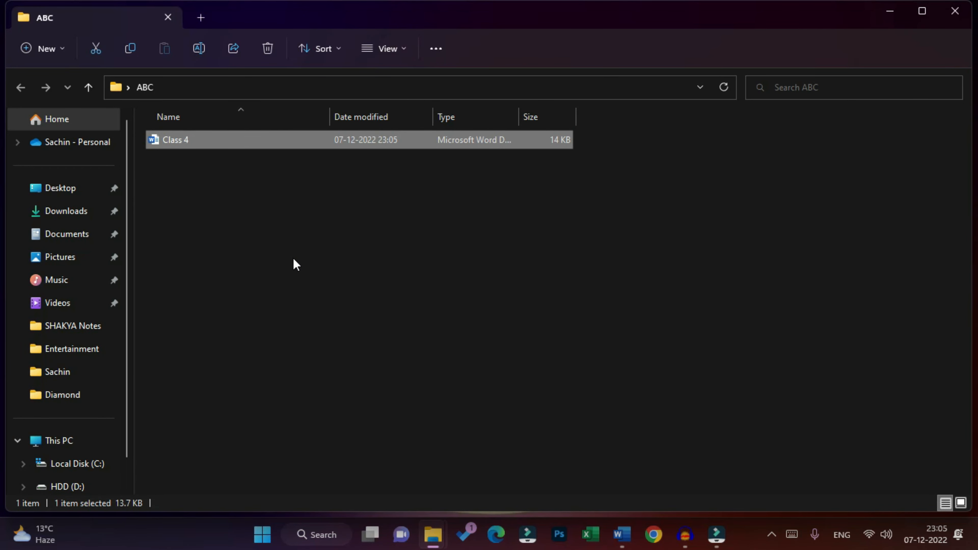
key(ctrl+c)
key(ctrl+v)
Step: Rename the copy of the Class 4 document as Class 5
key(F2)
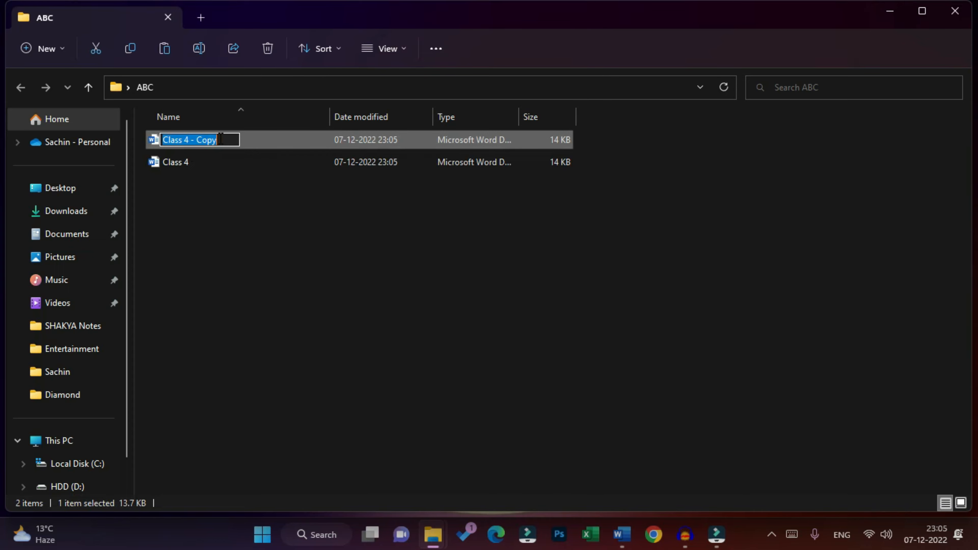
drag(218, 139, 187, 139)
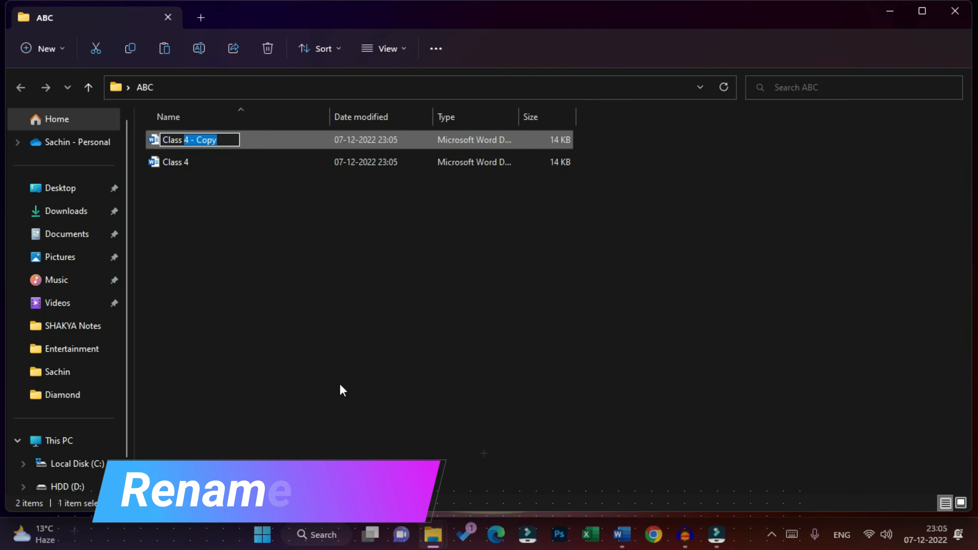
text(5)
key(Return)
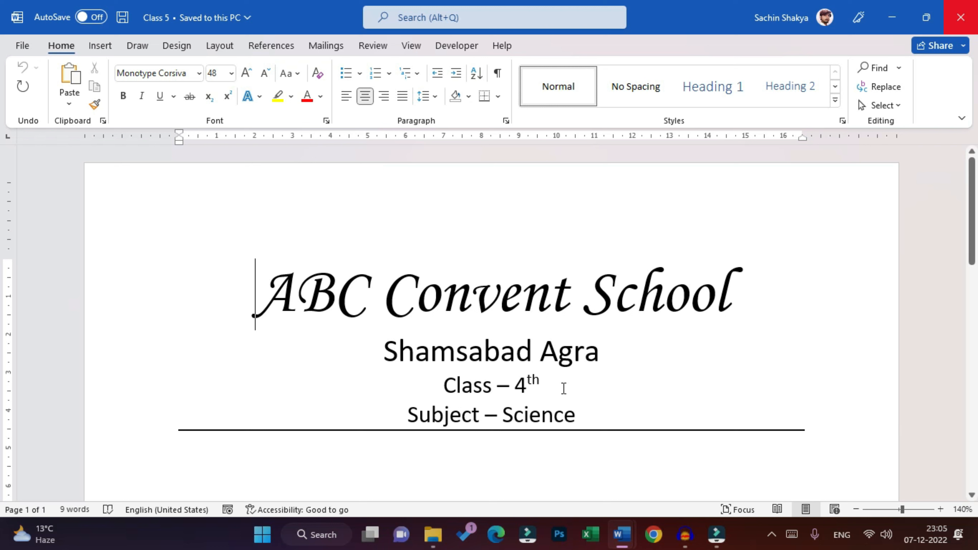
Step: In the Class 5 document, change the class line to read 5th and save the file
click(563, 388)
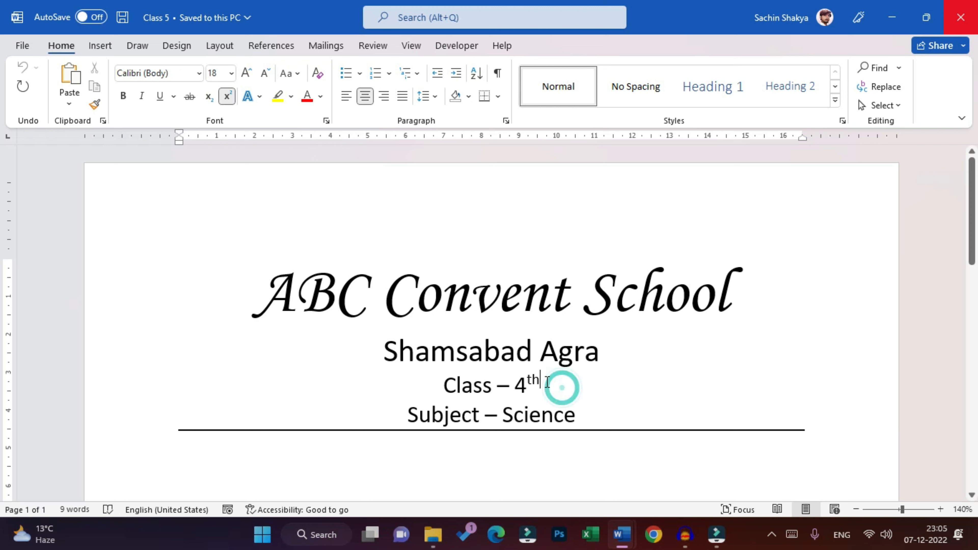
key(BackSpace)
key(BackSpace)
key(BackSpace)
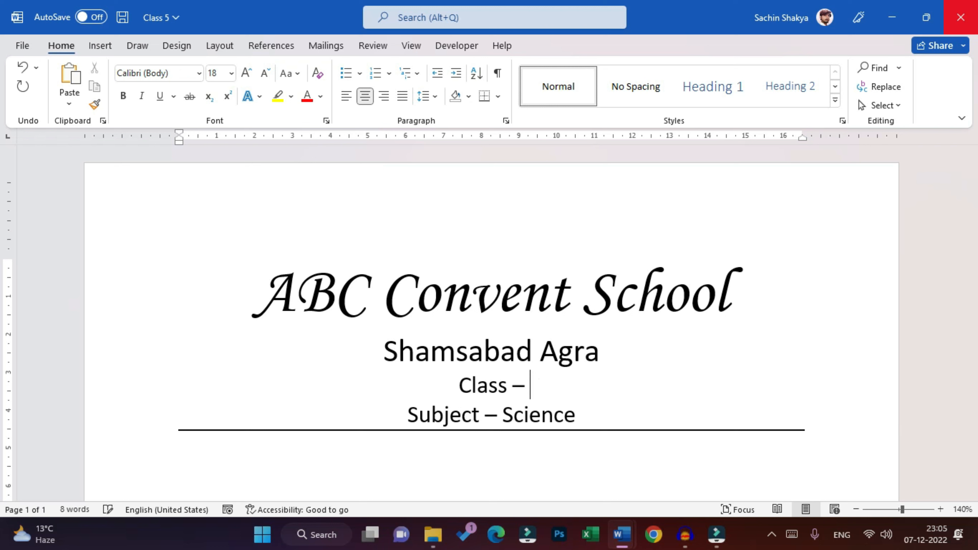
text(5th)
key(ctrl+s)
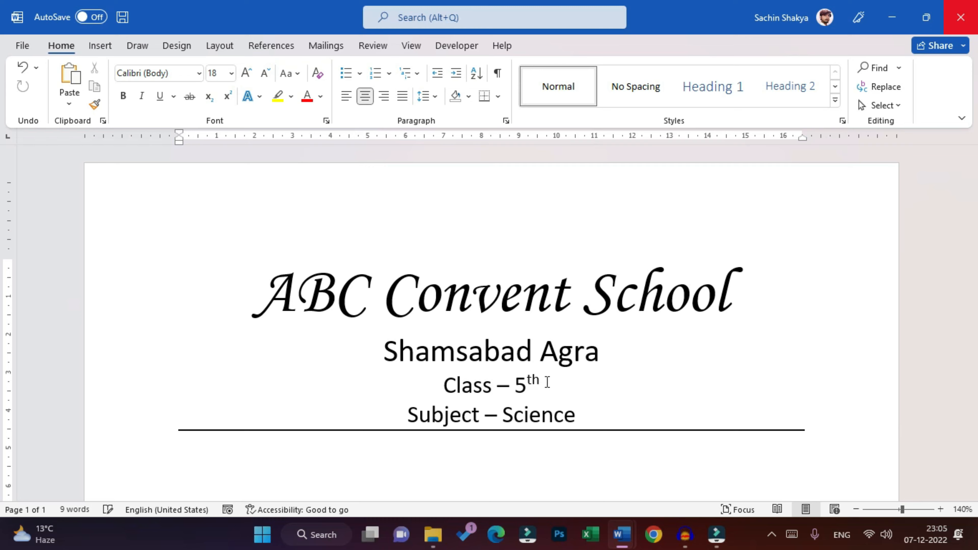
Step: Close the Class 5 document, and close the SHAKYA COMPUTER document without saving its changes
scroll(562, 396, down, 5)
click(540, 413)
click(975, 4)
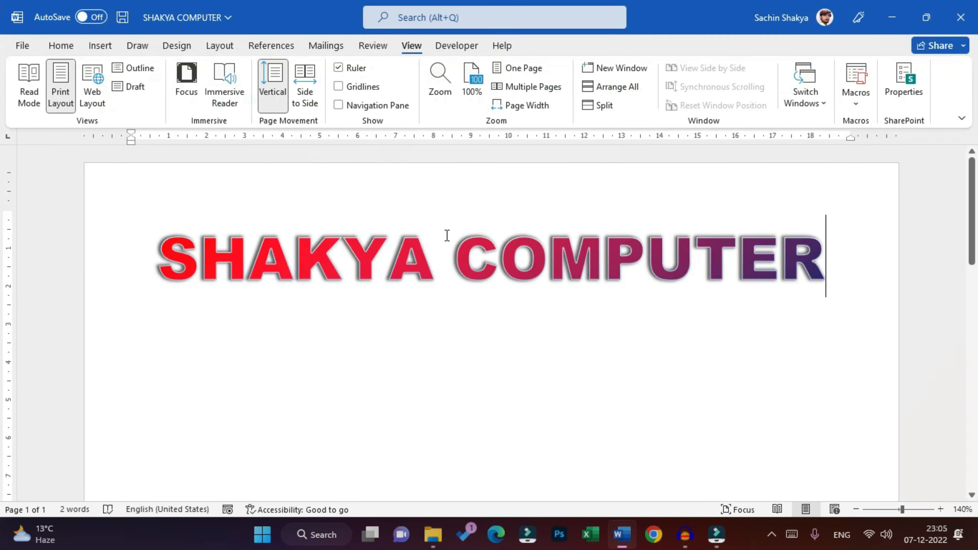
click(967, 11)
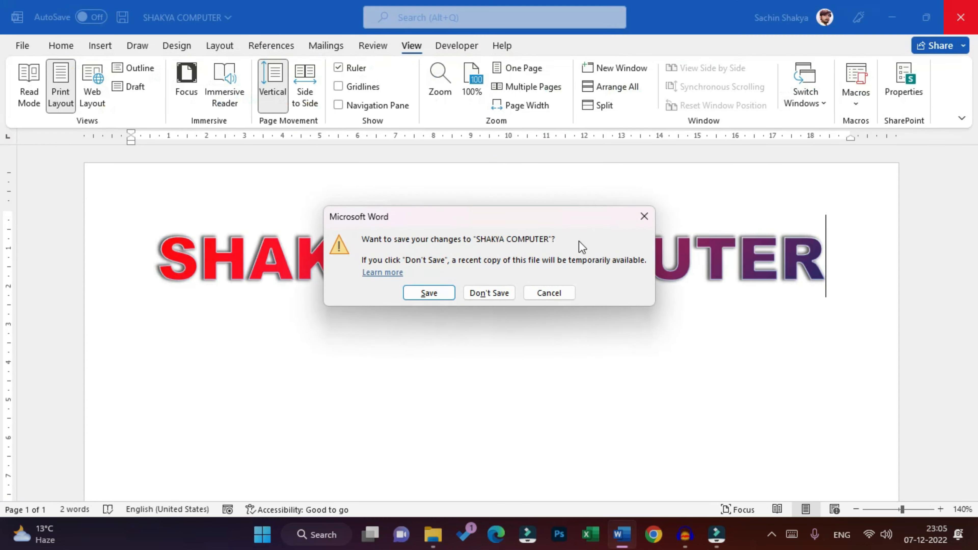
click(514, 293)
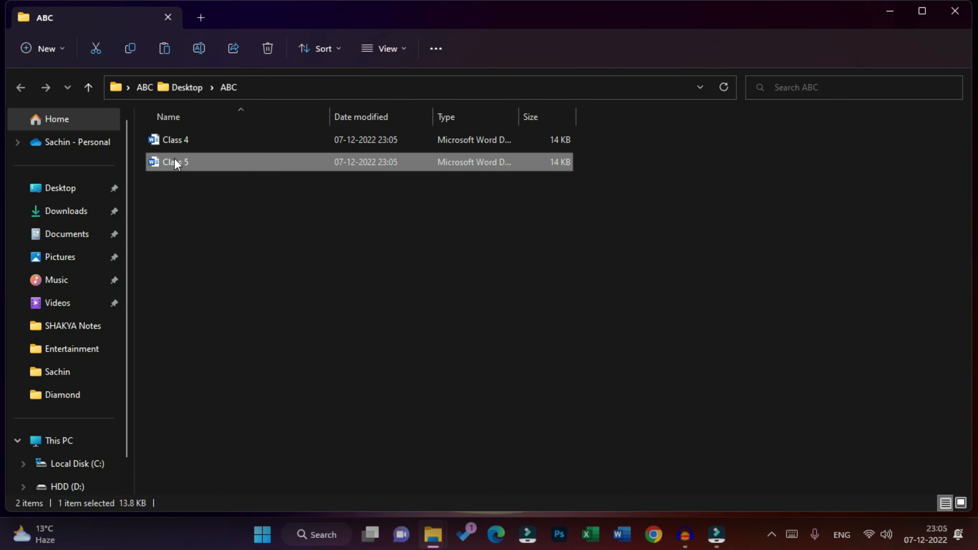
click(229, 210)
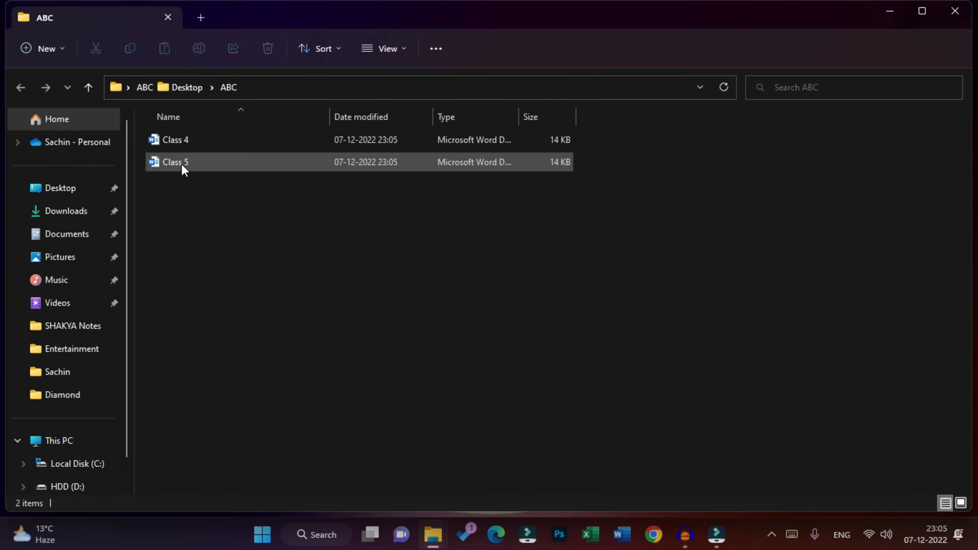
Step: Make two copies of the Class 5 document in the ABC folder
click(181, 164)
key(ctrl+c)
key(ctrl+v)
key(ctrl+v)
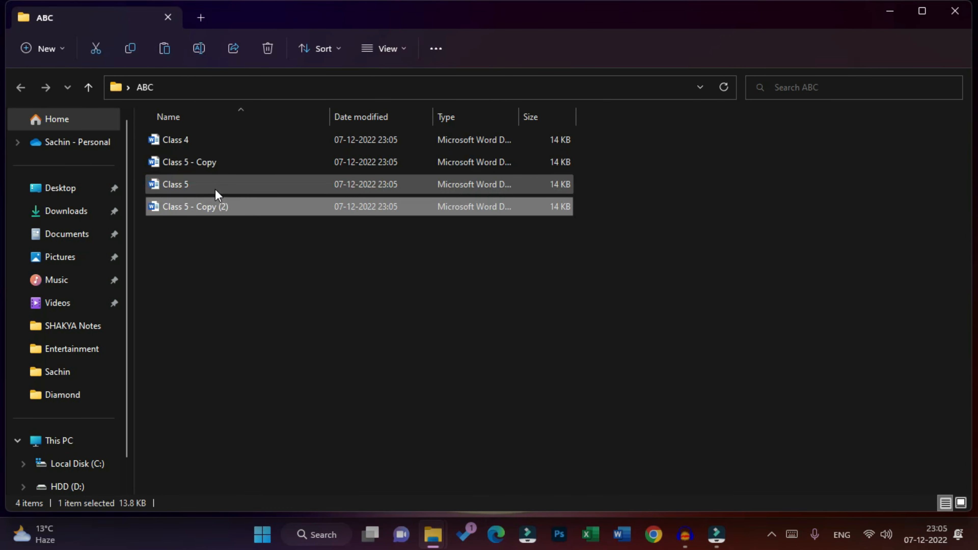
Step: Rename the first copy of the Class 5 document as Class 6
click(179, 160)
key(F2)
text(Cl)
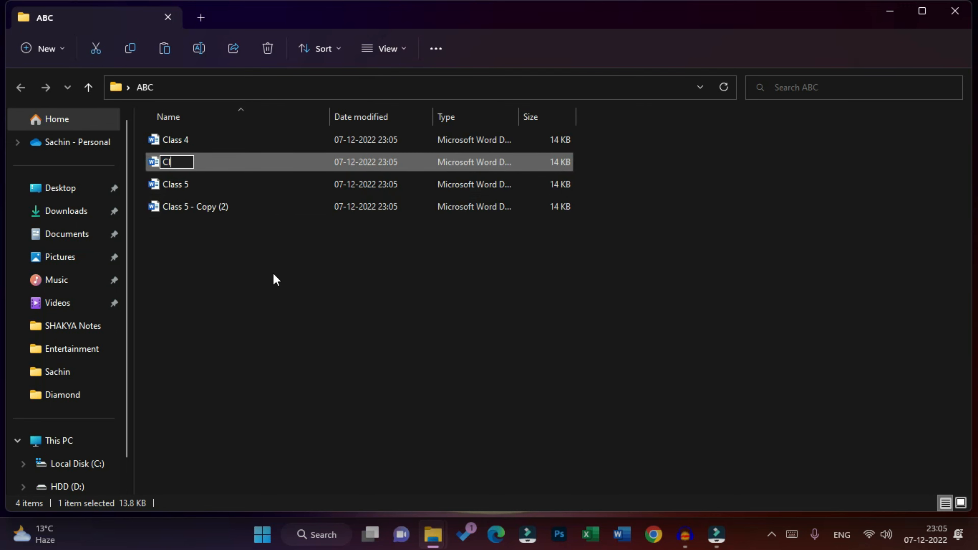
text(ass 6)
key(Return)
Step: Rename the remaining copy of the Class 5 document as Class 7
click(192, 161)
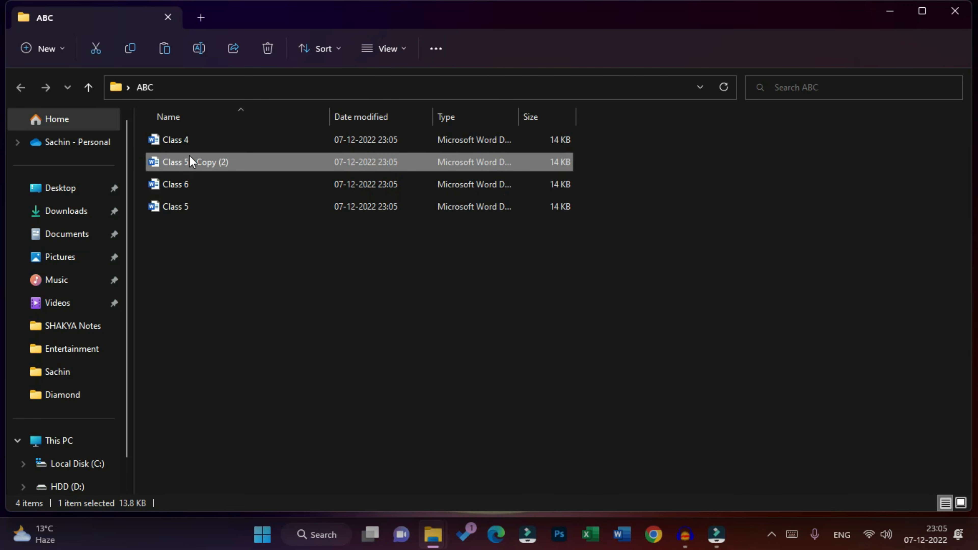
click(189, 158)
text(Class 7)
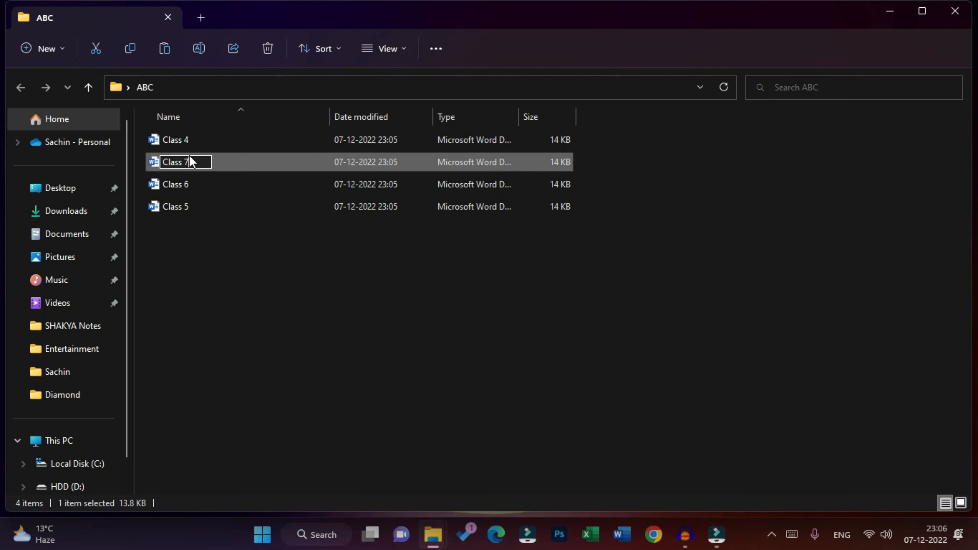
key(Return)
click(257, 303)
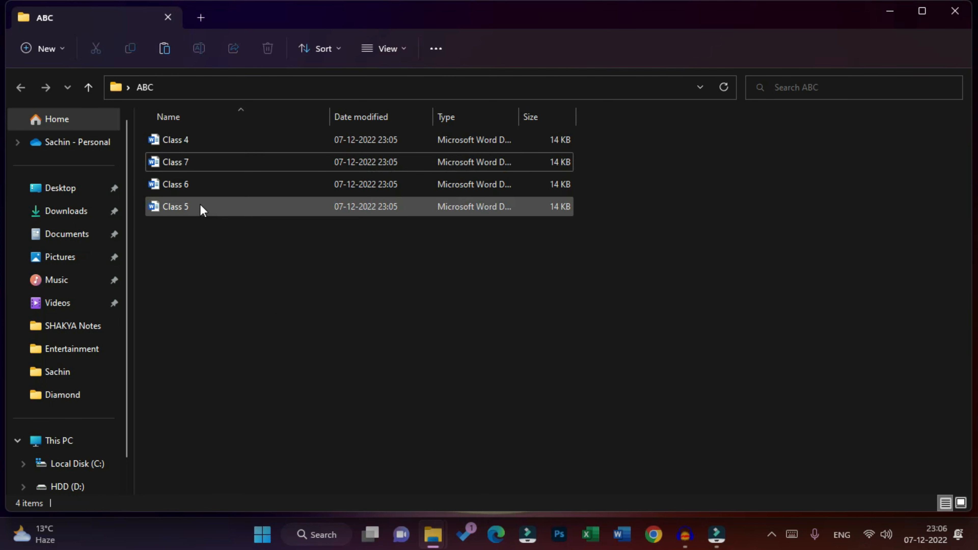
Step: Open the Class 6 document, change its class line to 6th, save the file and close it
click(170, 185)
double_click(171, 184)
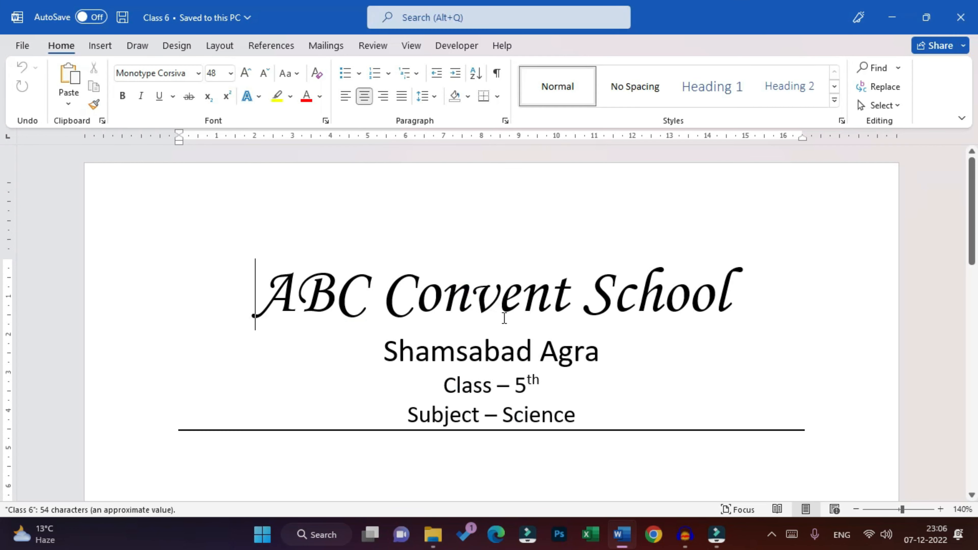
click(627, 390)
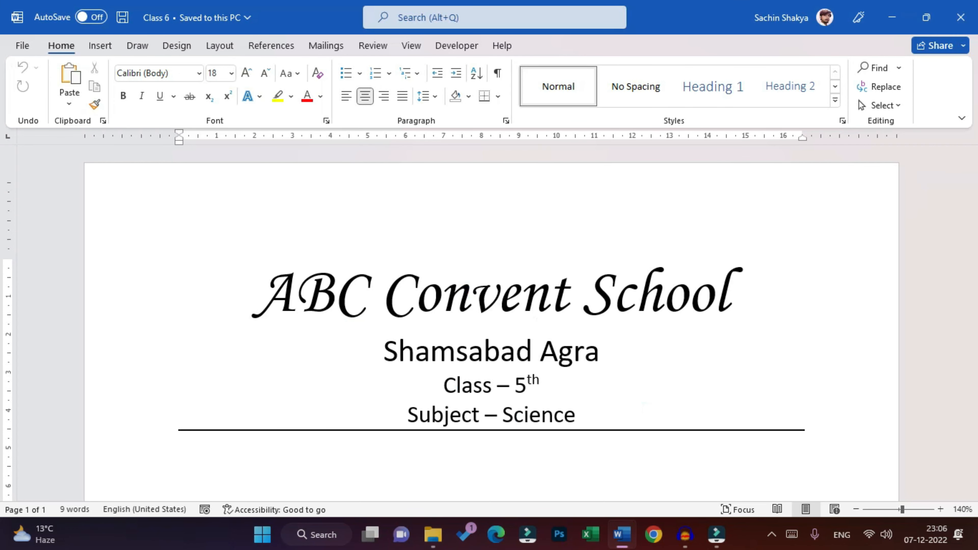
key(BackSpace)
key(BackSpace)
key(BackSpace)
text(6th)
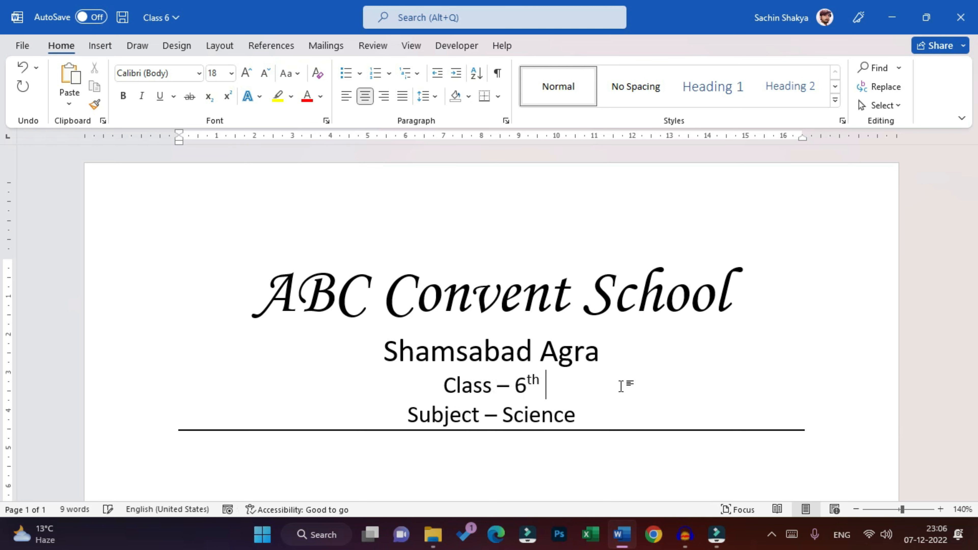
key(ctrl+s)
click(961, 17)
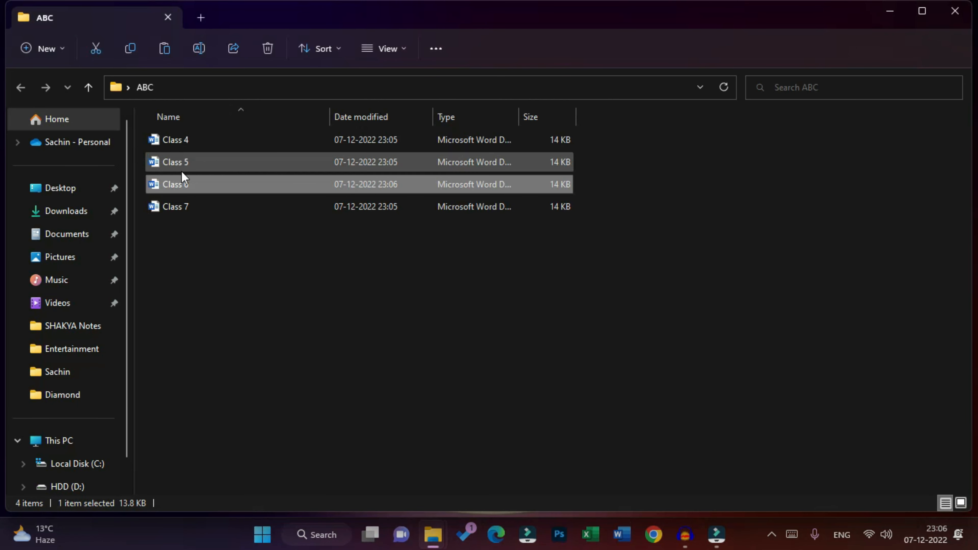
Step: Open the Class 7 document, change its class line to 7th, save the file and close it
double_click(171, 208)
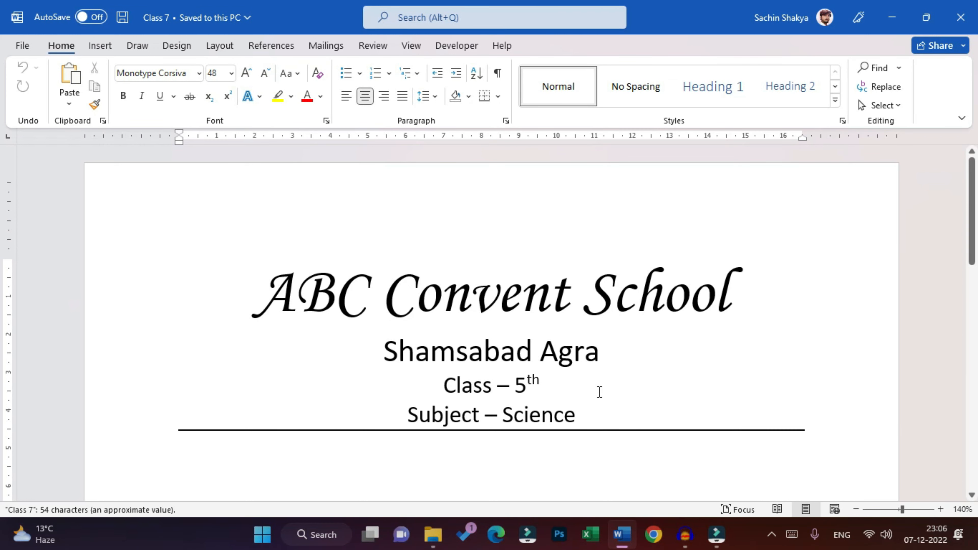
click(597, 390)
key(BackSpace)
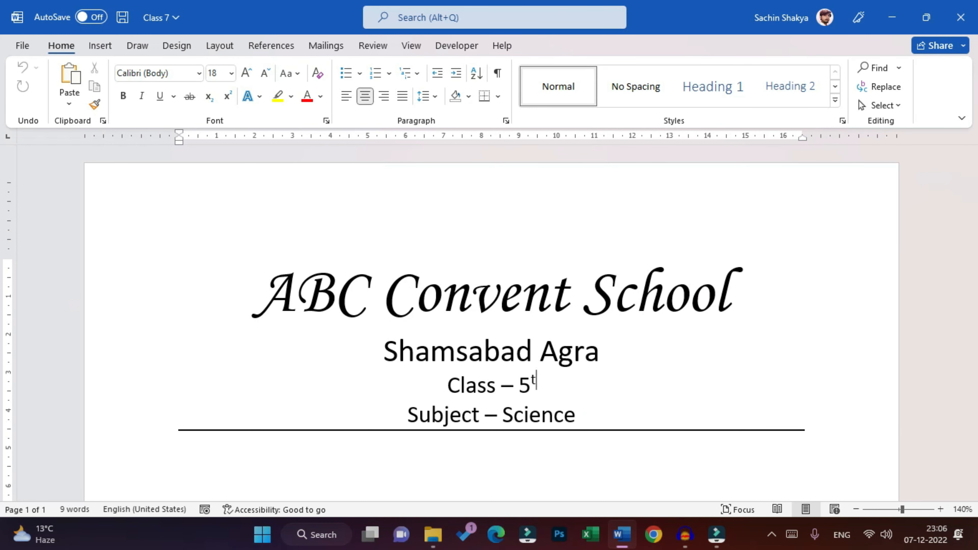
key(BackSpace)
key(BackSpace)
text(7)
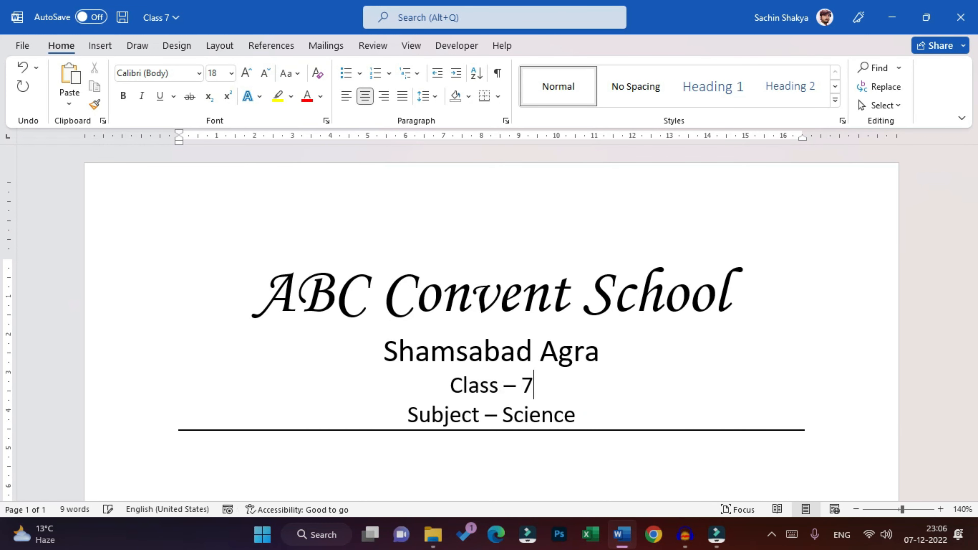
text(th)
key(ctrl+s)
click(961, 17)
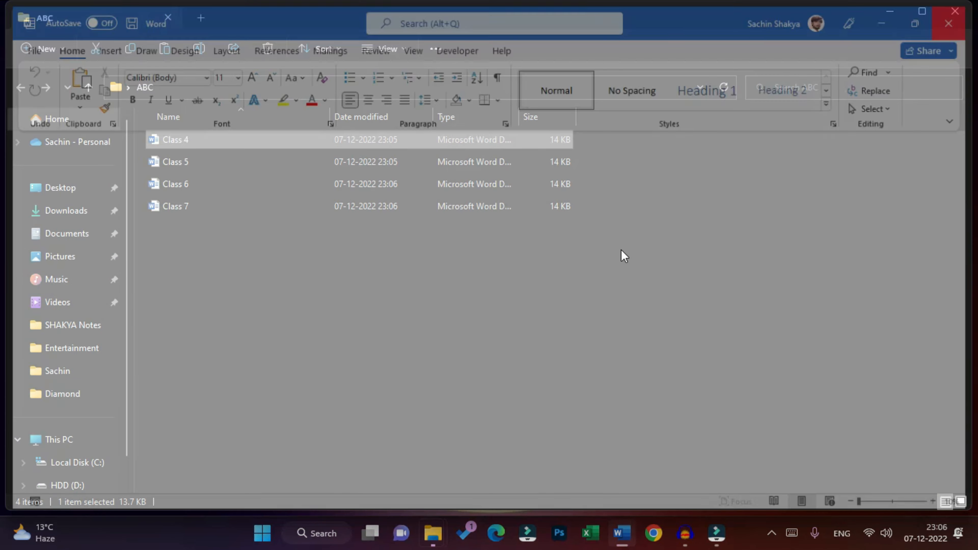
click(264, 371)
click(173, 141)
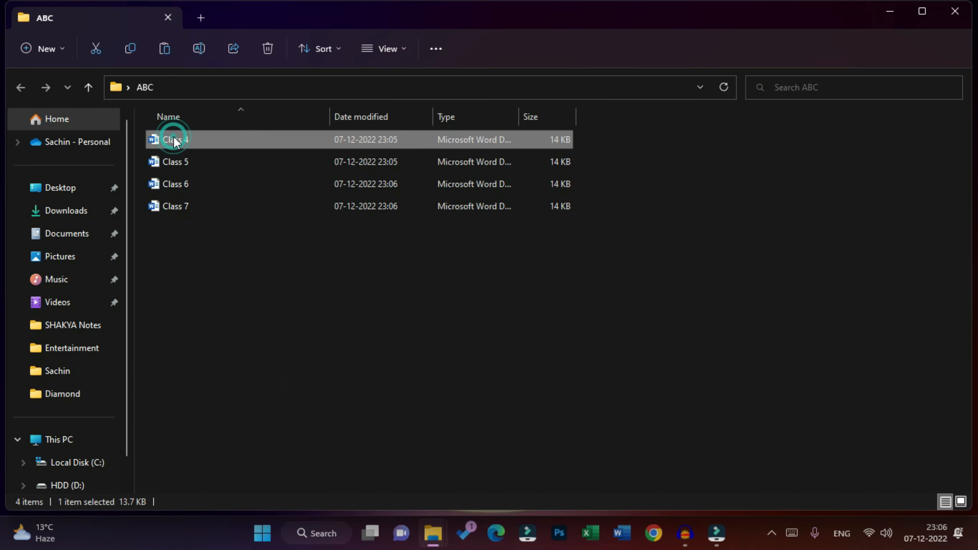
click(172, 169)
click(173, 185)
click(175, 210)
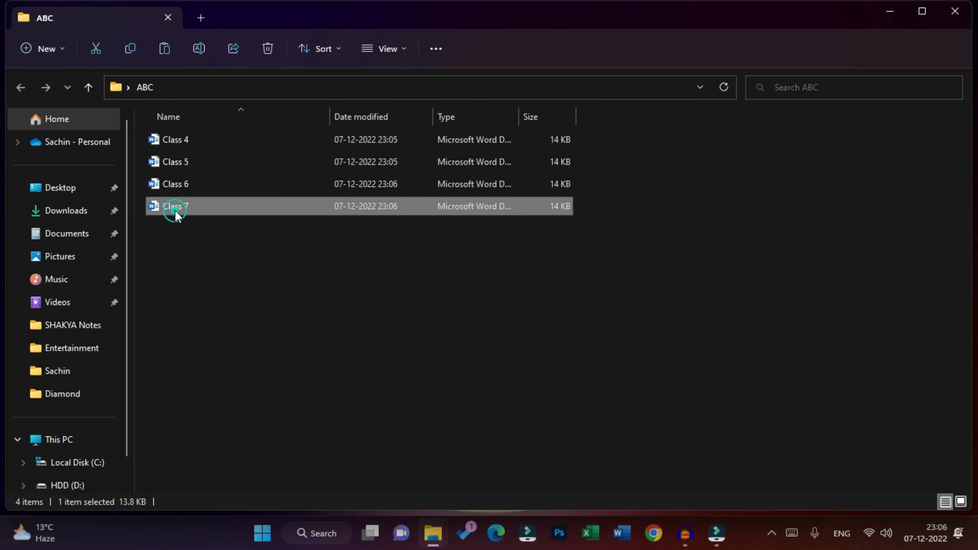
Step: Open the Class 4 document, look over its header and the empty page area below it, and close it
double_click(173, 141)
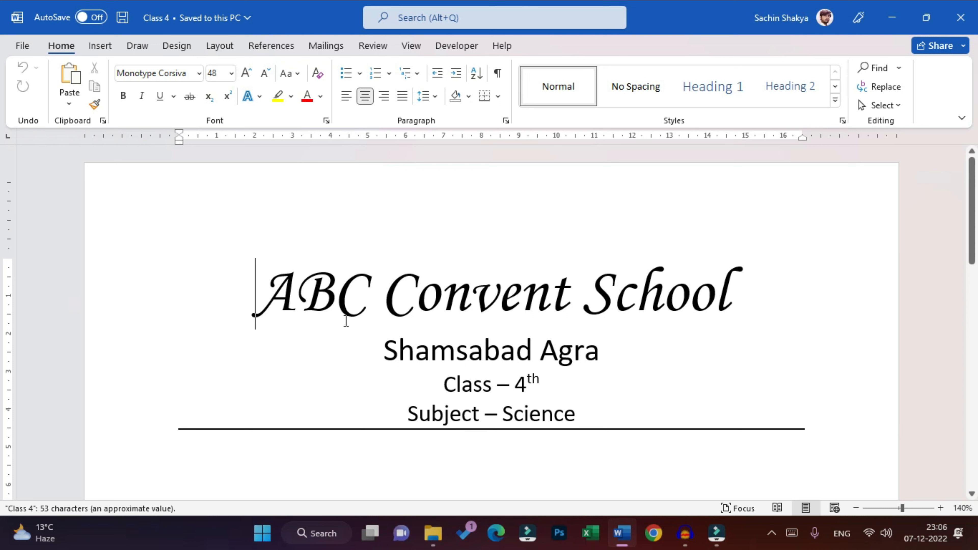
scroll(355, 320, down, 5)
click(318, 382)
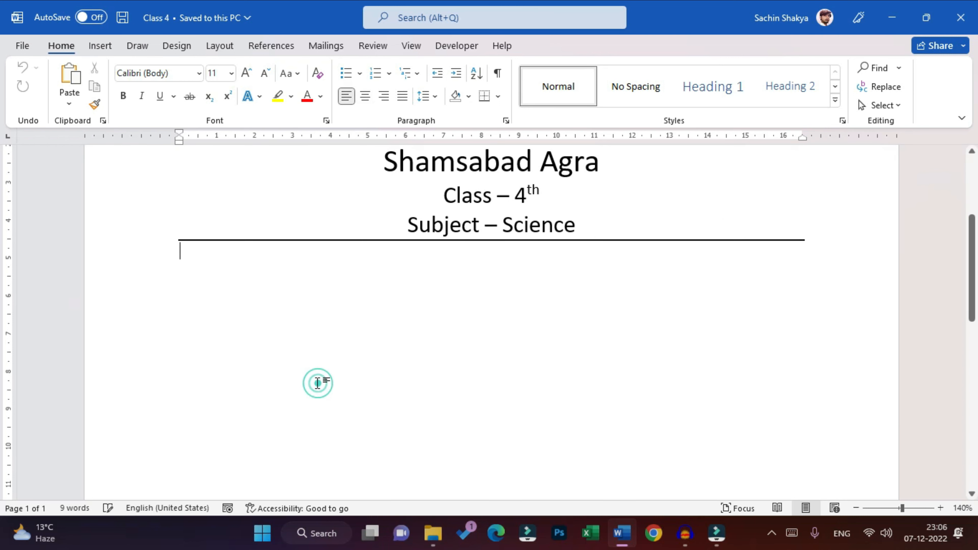
click(960, 18)
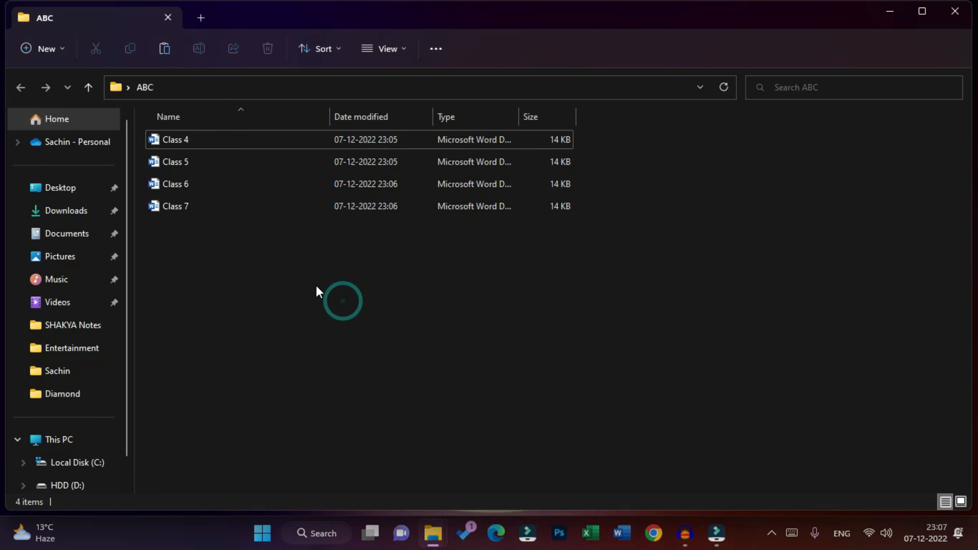
Step: Reopen the Class 4 document and place the cursor on the empty line below the header rule
click(160, 140)
double_click(159, 140)
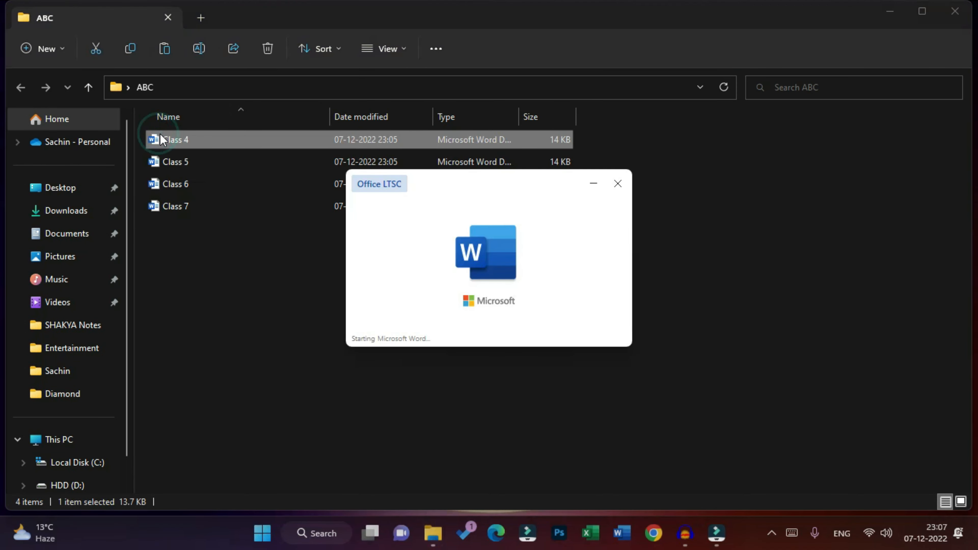
scroll(446, 256, down, 3)
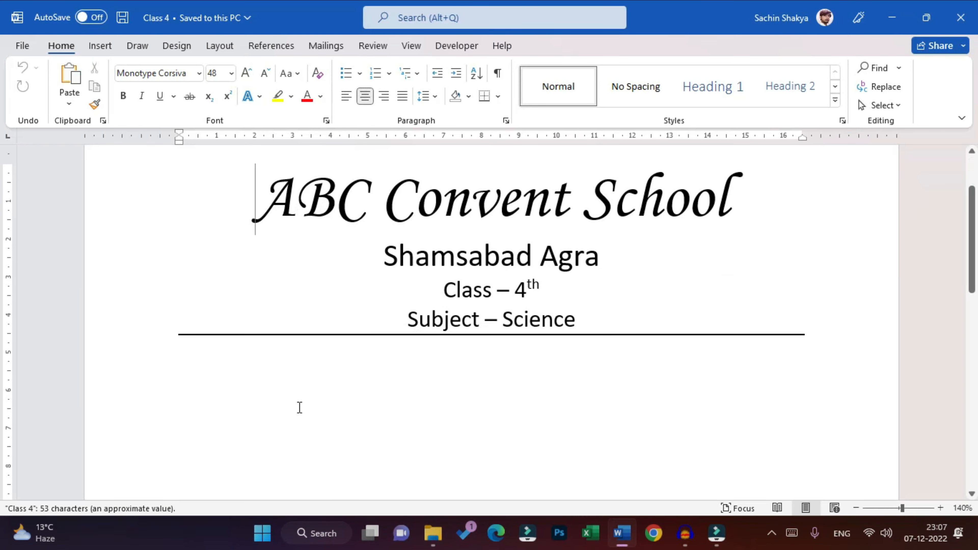
click(270, 408)
scroll(397, 397, up, 3)
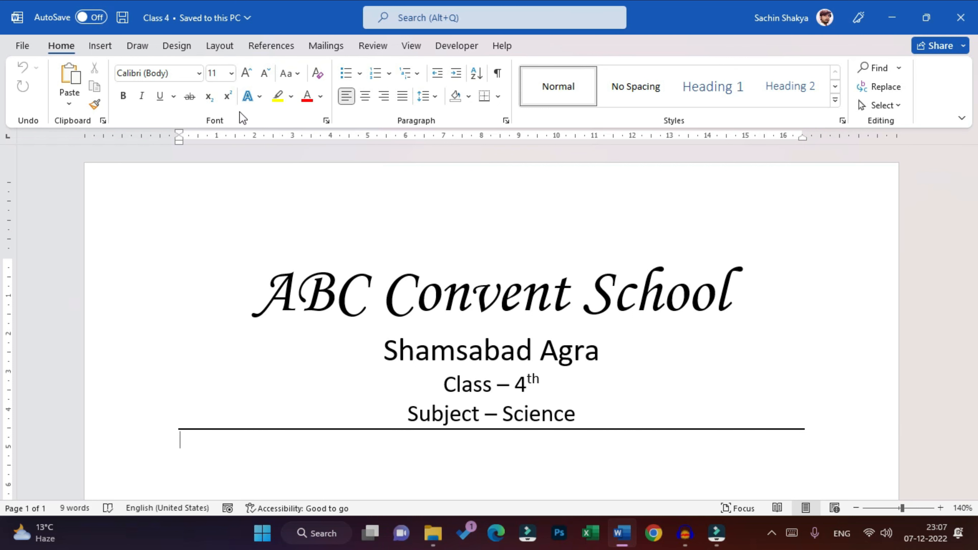
Step: Examine the paper size and margin presets available for the Class 4 document
click(221, 47)
click(113, 92)
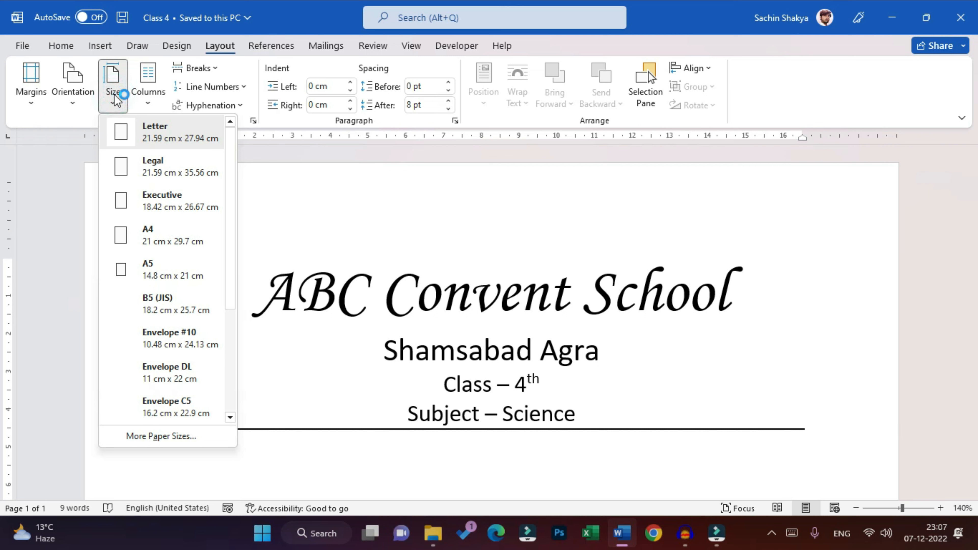
click(31, 98)
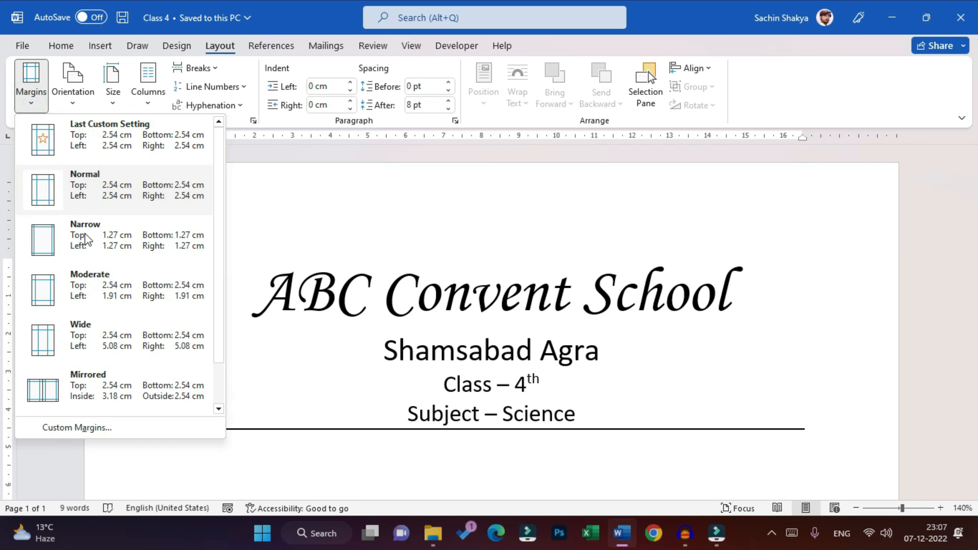
click(136, 195)
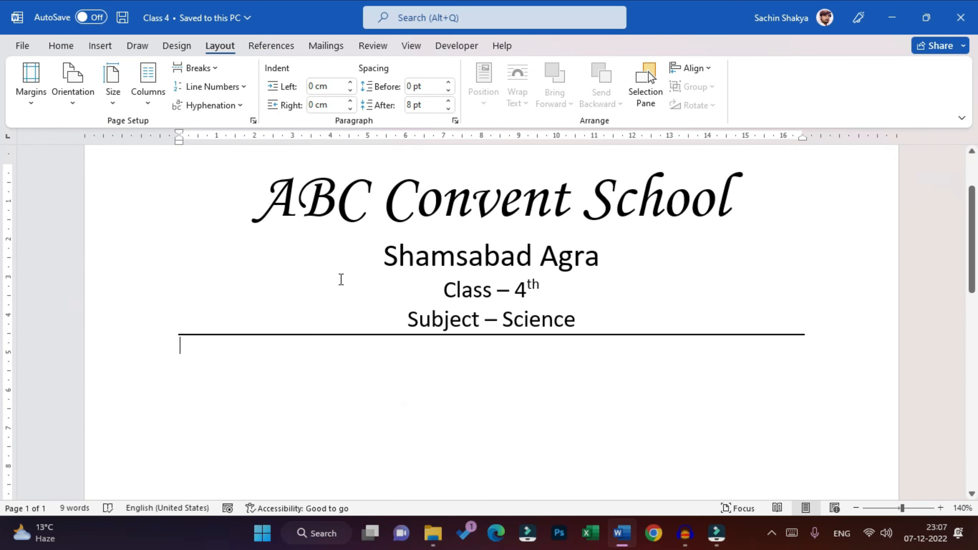
scroll(169, 208, up, 3)
scroll(657, 403, down, 10)
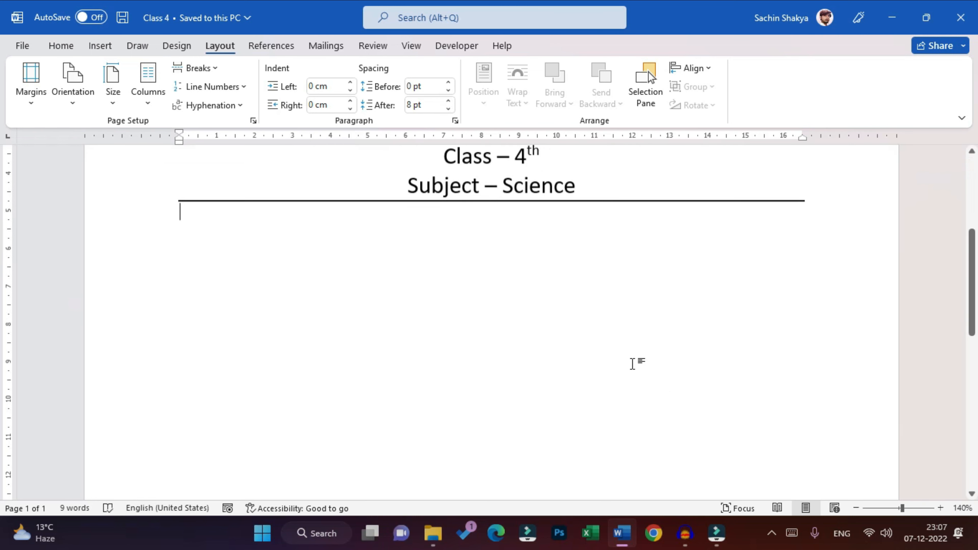
scroll(364, 313, up, 10)
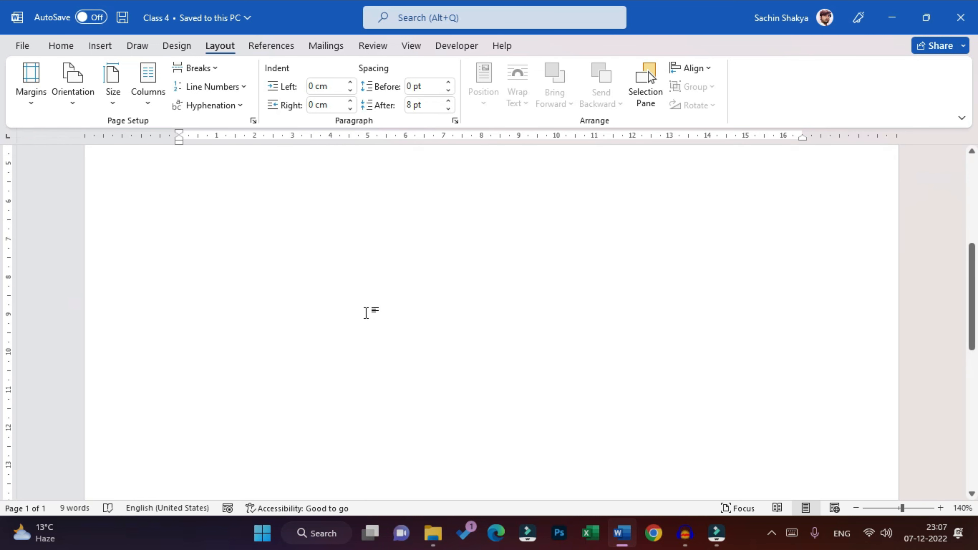
click(251, 371)
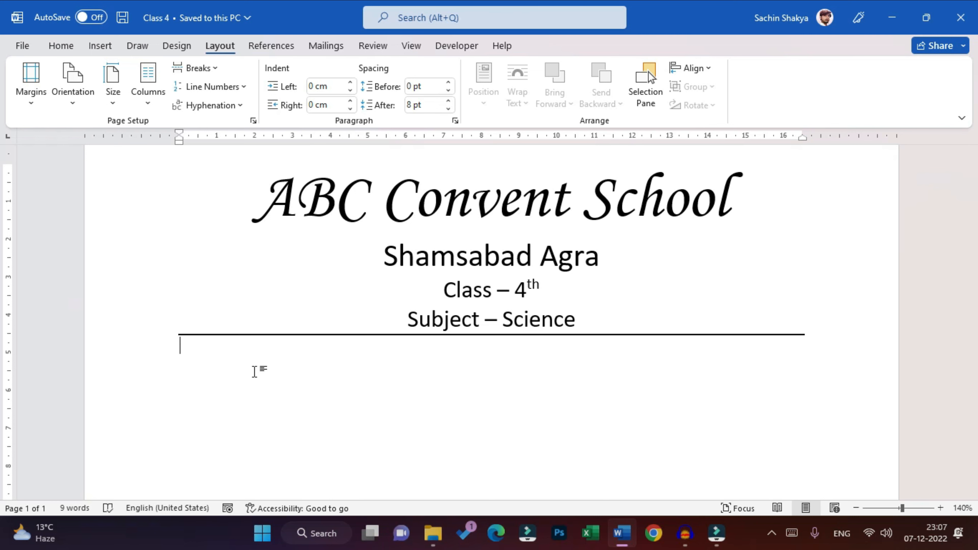
scroll(254, 372, up, 2)
scroll(287, 379, down, 2)
scroll(293, 379, up, 3)
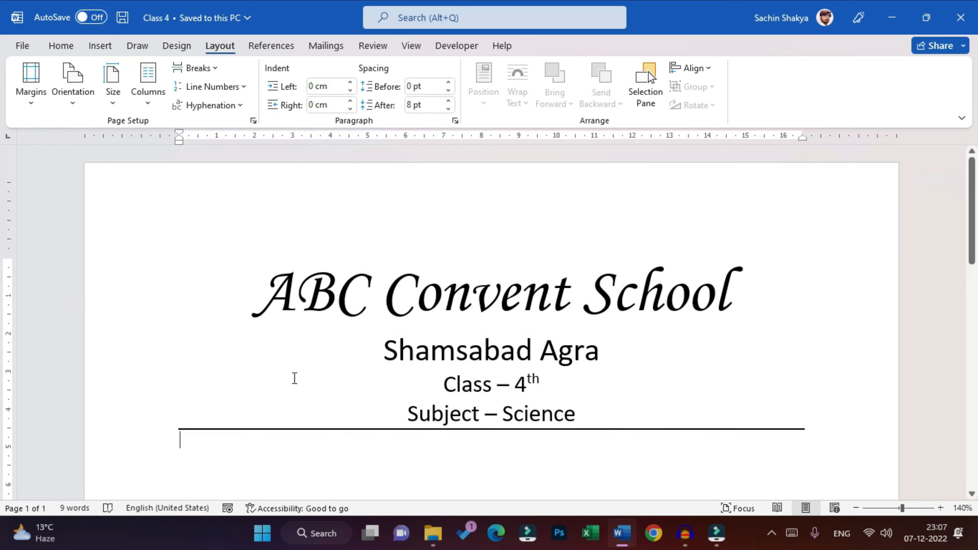
Step: Start recording a macro named PgSetup, stored for all documents, with Ctrl+Num 4 assigned as its keyboard shortcut
click(412, 48)
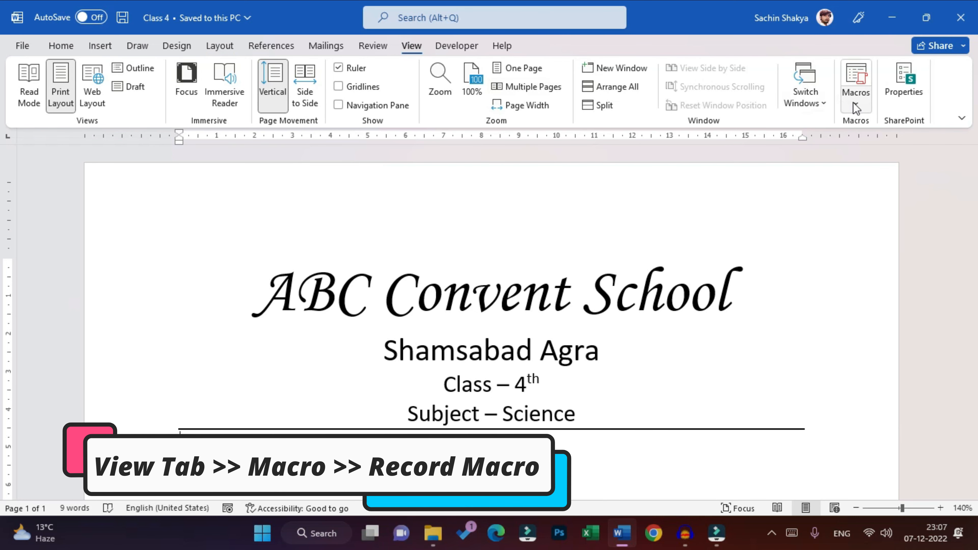
click(855, 89)
click(889, 145)
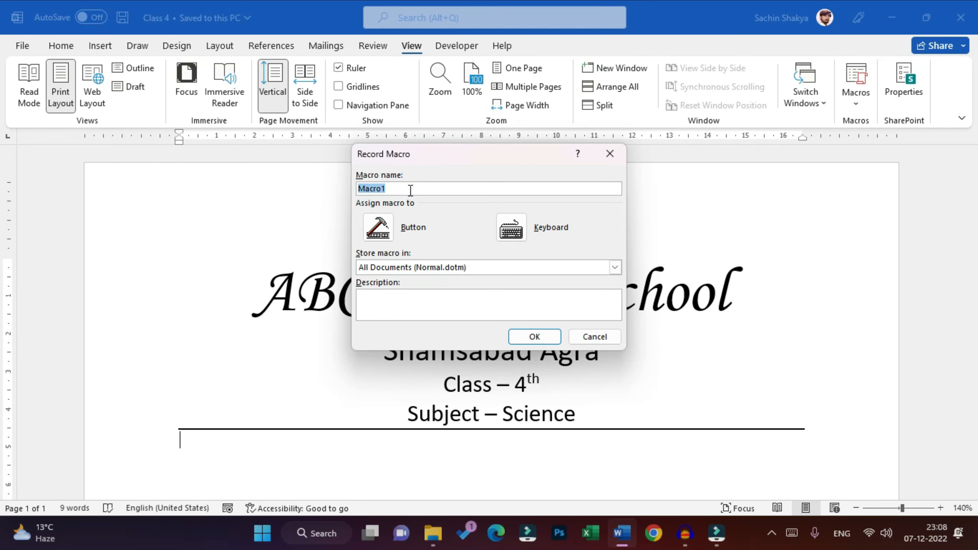
key(BackSpace)
click(511, 227)
click(498, 257)
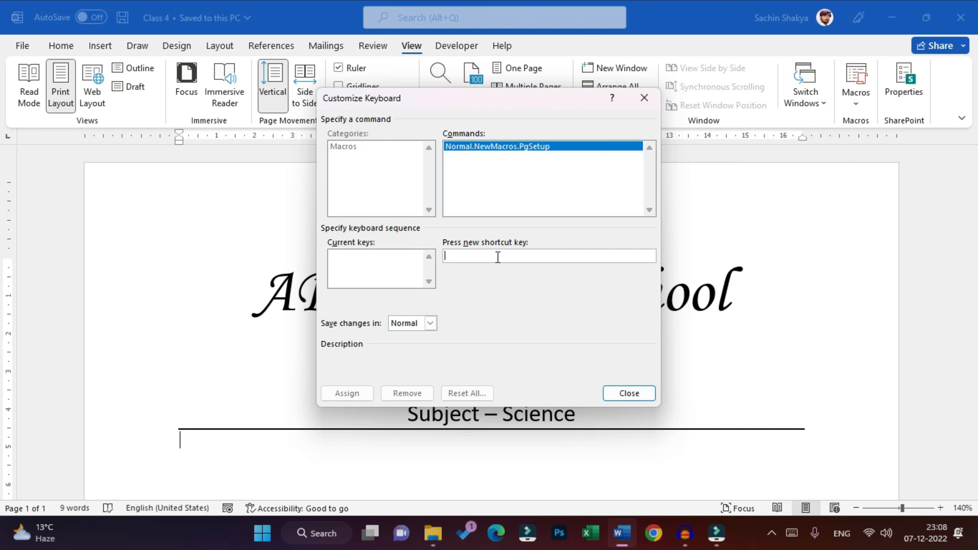
key(ctrl+KP_4)
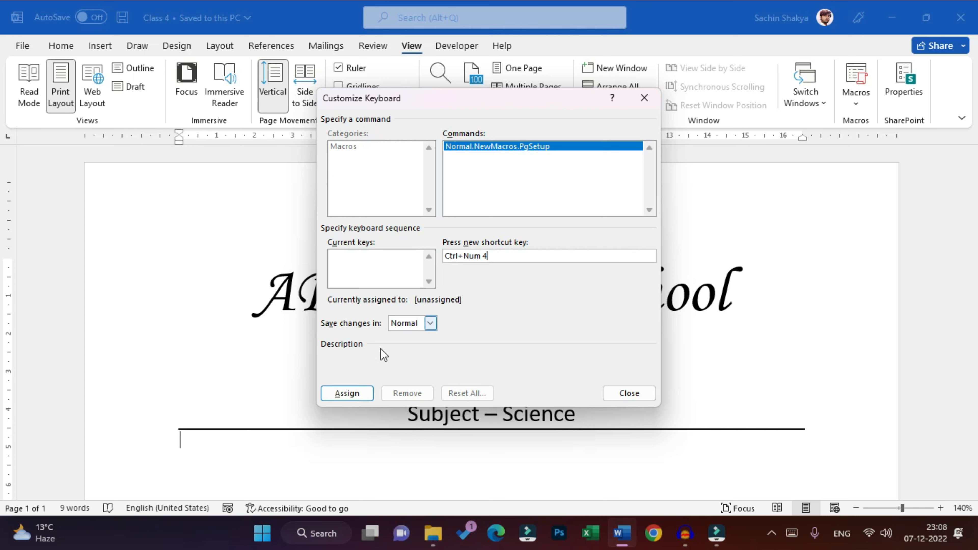
click(348, 394)
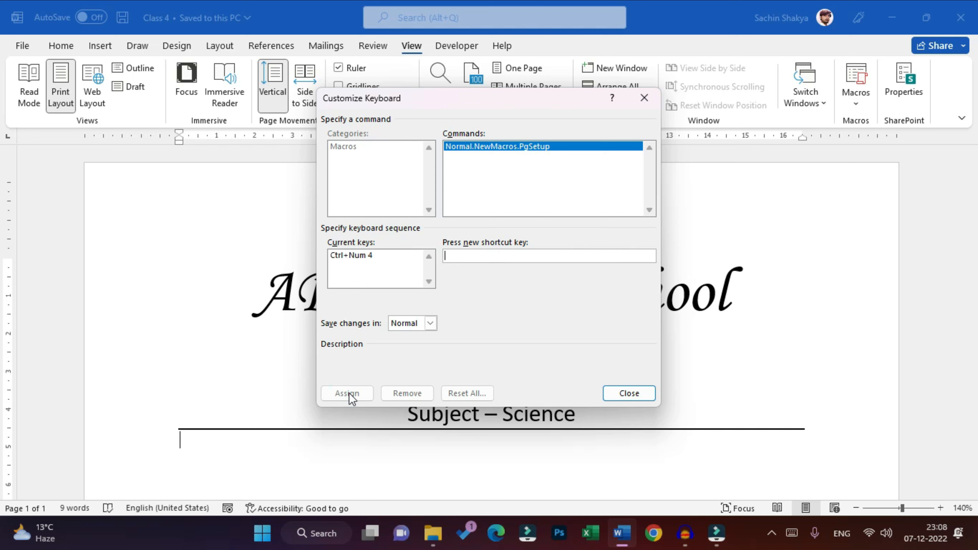
click(629, 393)
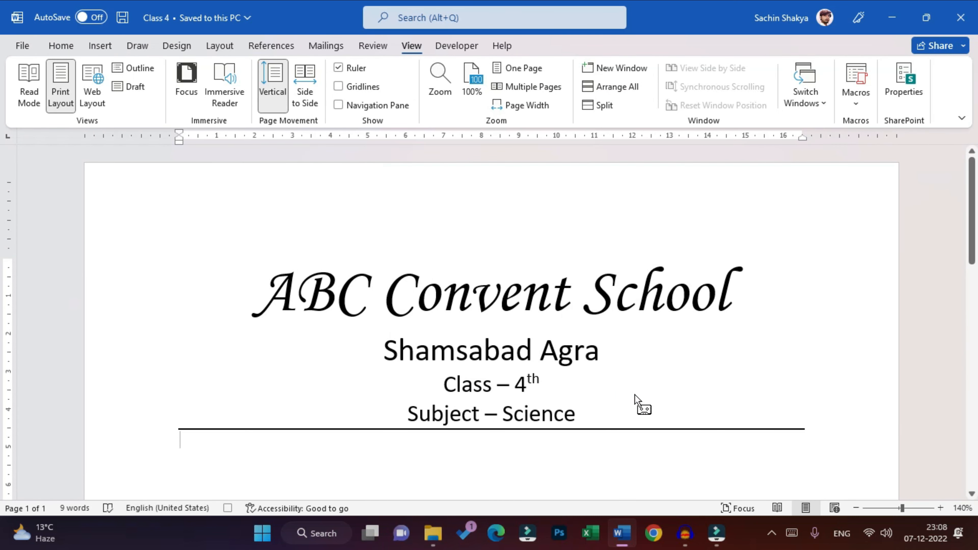
Step: Set the paper size to A4 and the page margins to Narrow while the macro records
click(222, 46)
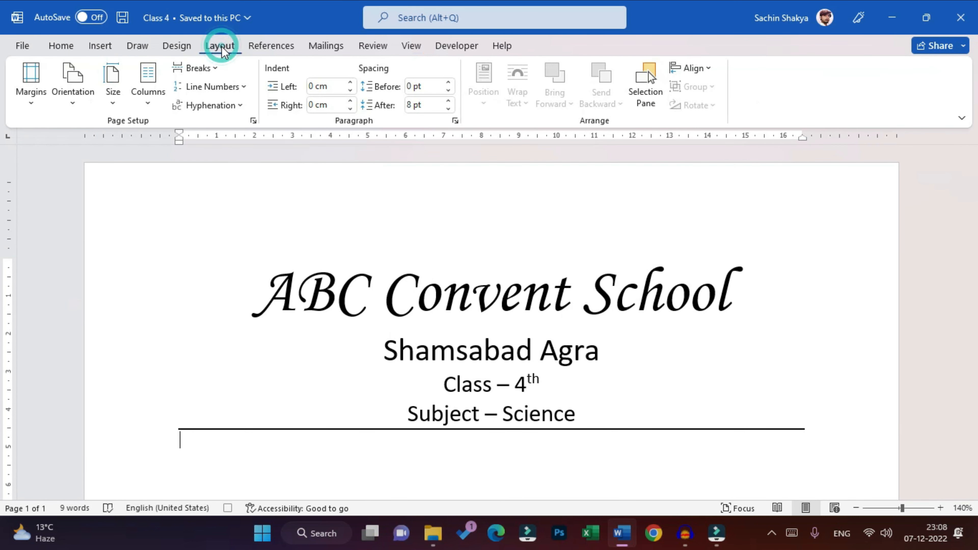
click(121, 108)
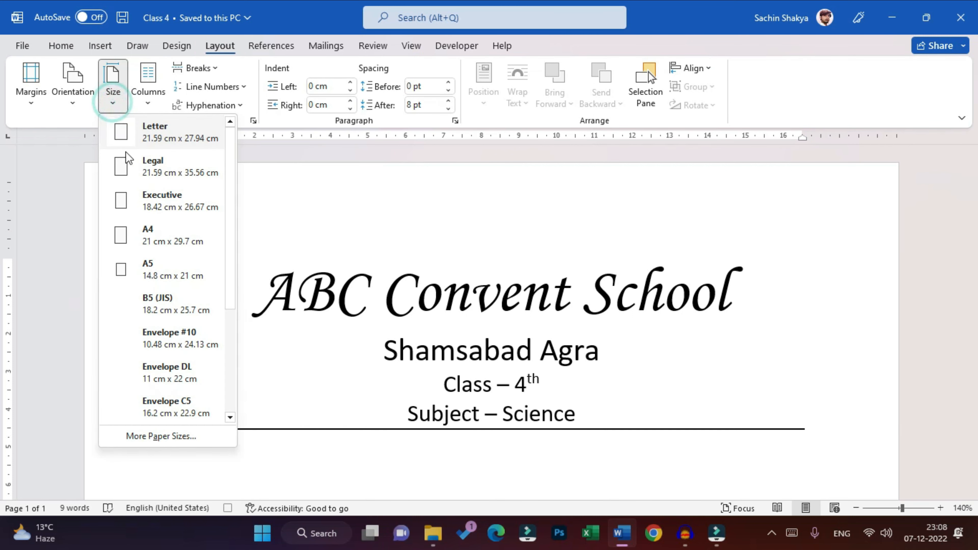
click(131, 239)
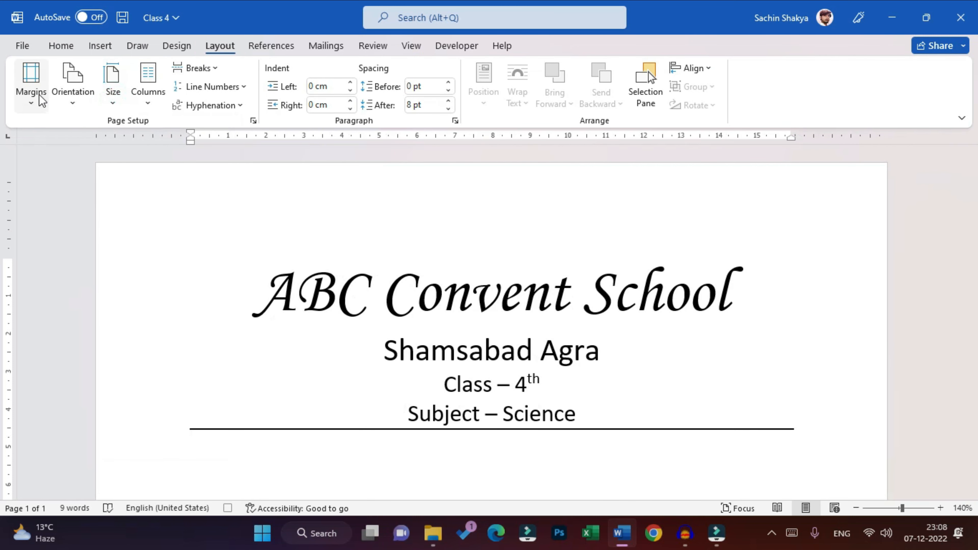
click(31, 82)
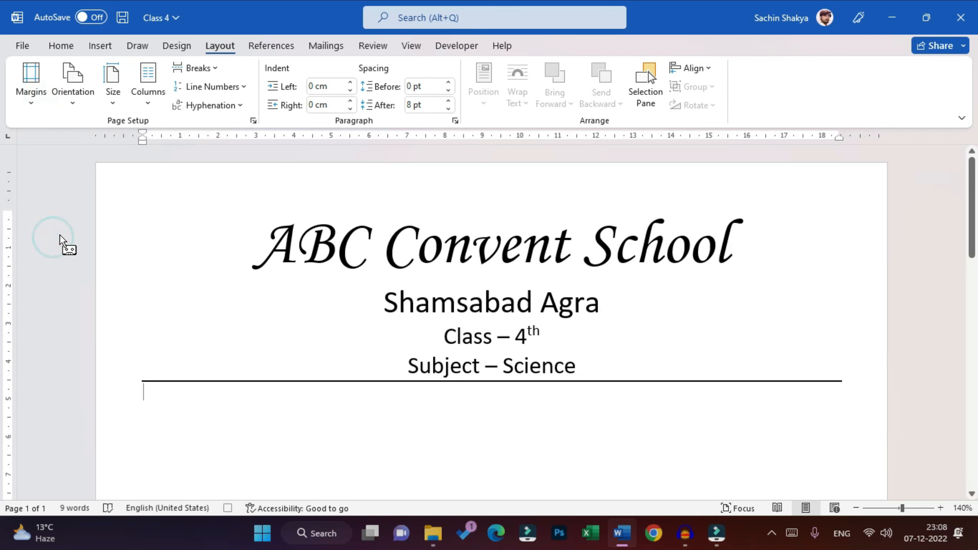
Step: Stop recording the PgSetup macro
click(412, 45)
click(857, 103)
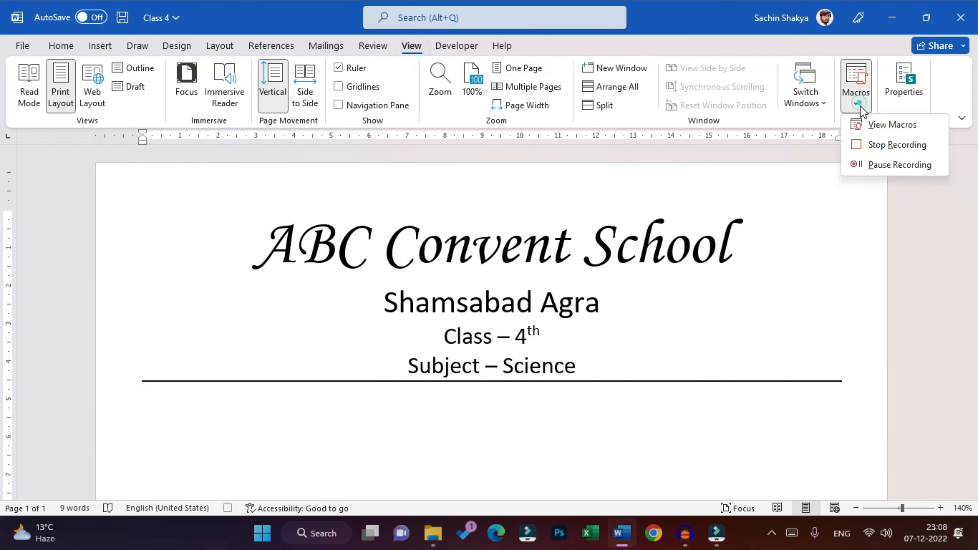
click(873, 146)
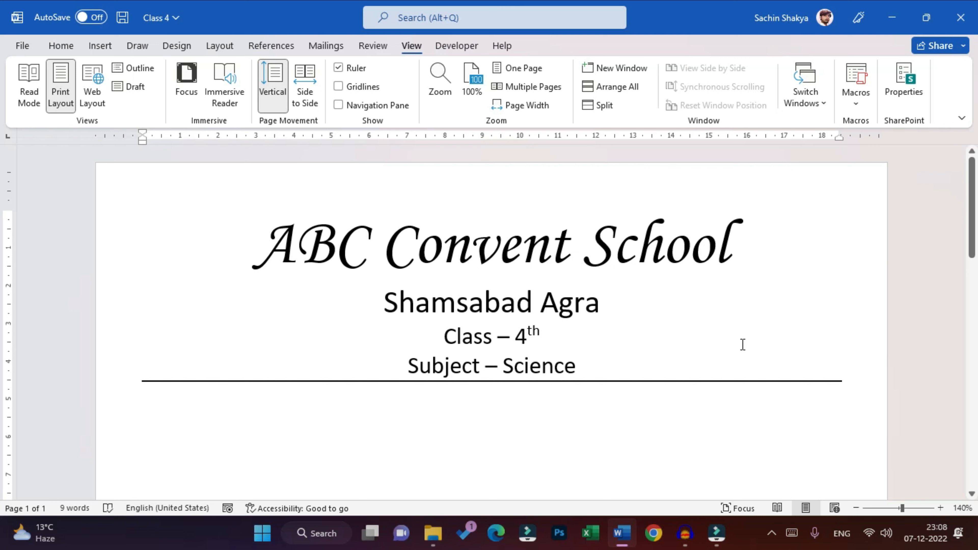
Step: Start recording a macro named Border, stored for all documents, with Ctrl+Num 5 assigned as its keyboard shortcut
click(854, 103)
click(872, 146)
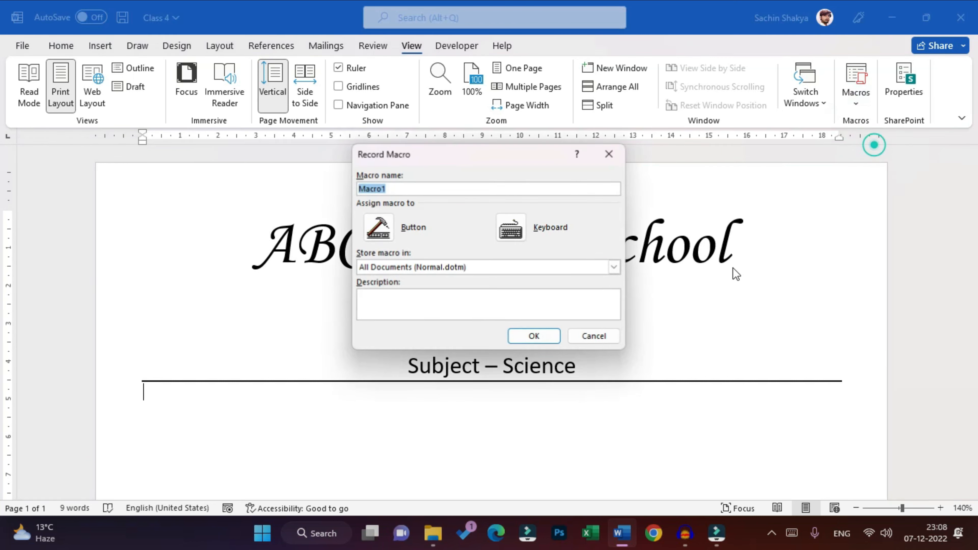
text(Border)
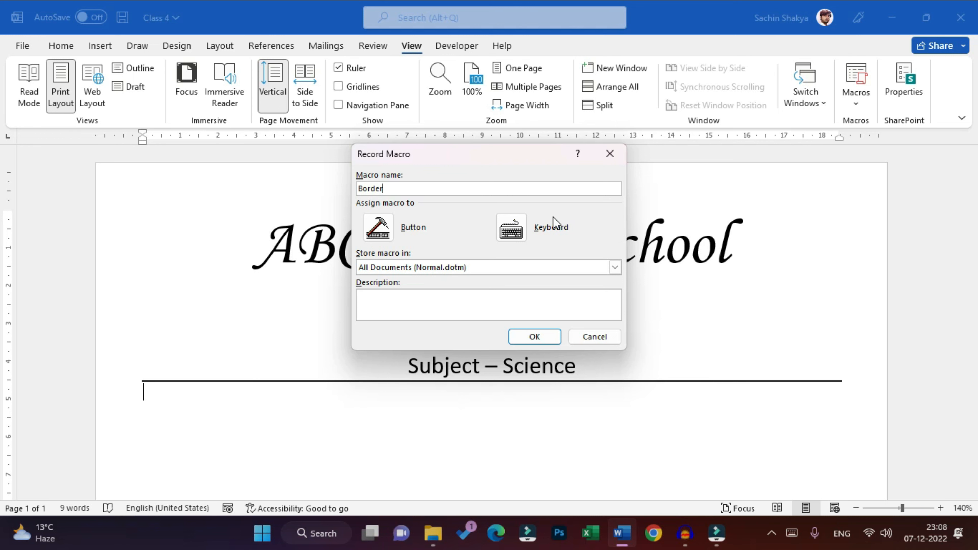
click(512, 228)
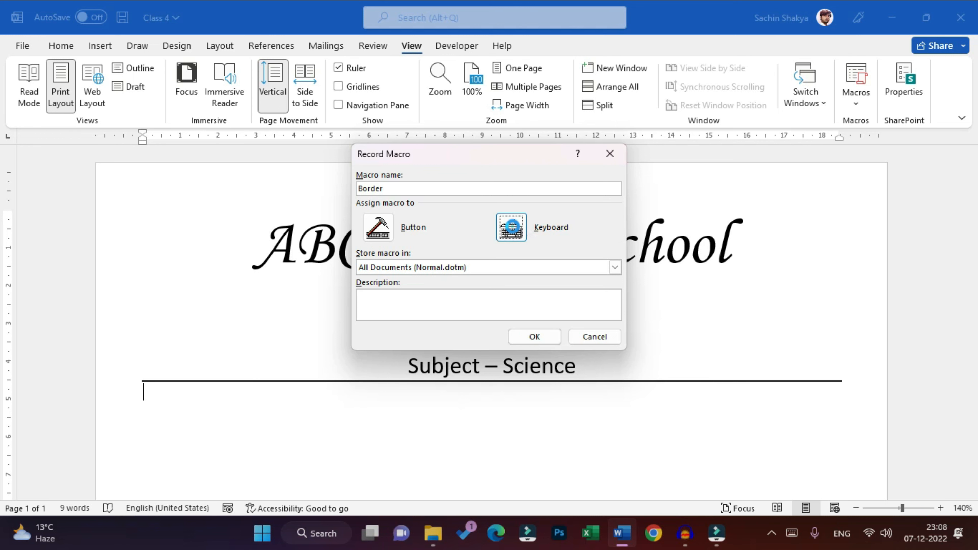
click(525, 257)
key(ctrl+KP_5)
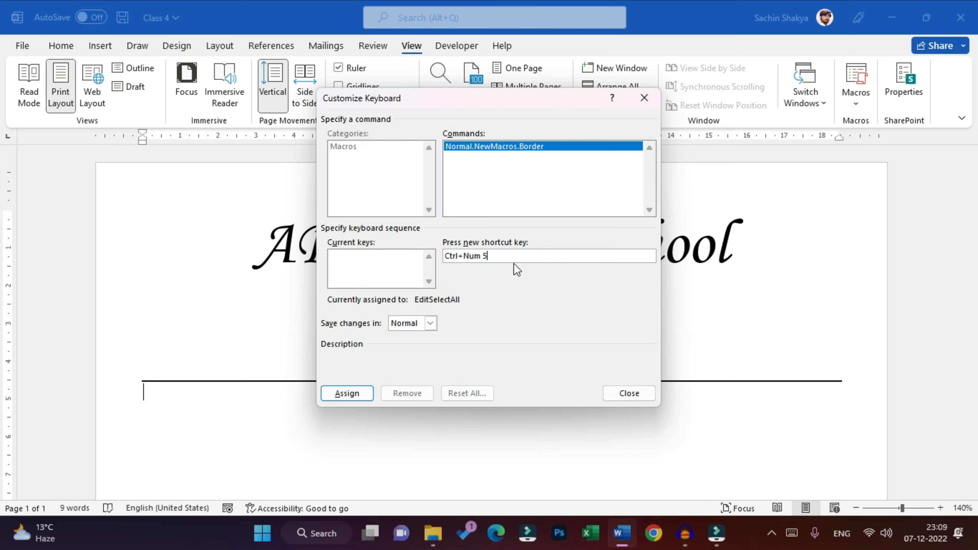
click(355, 394)
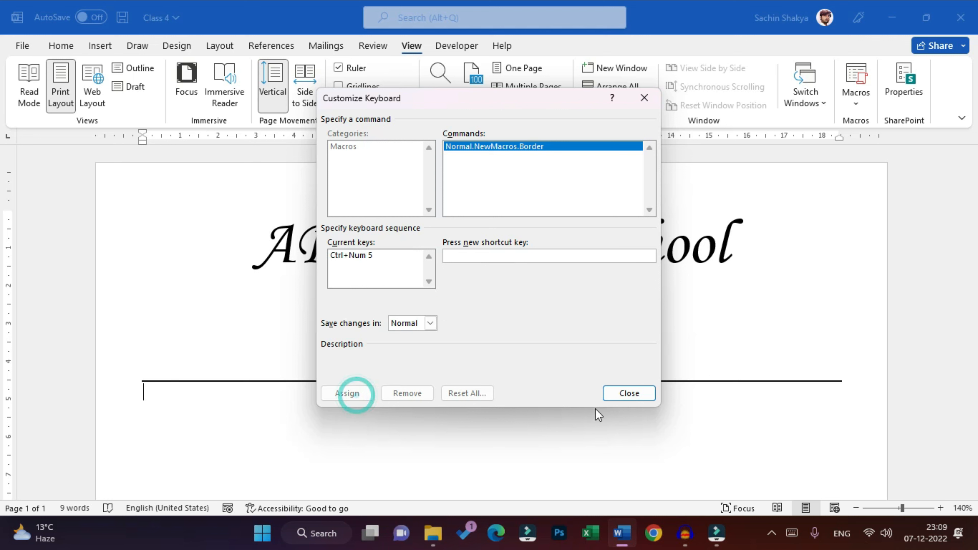
click(629, 393)
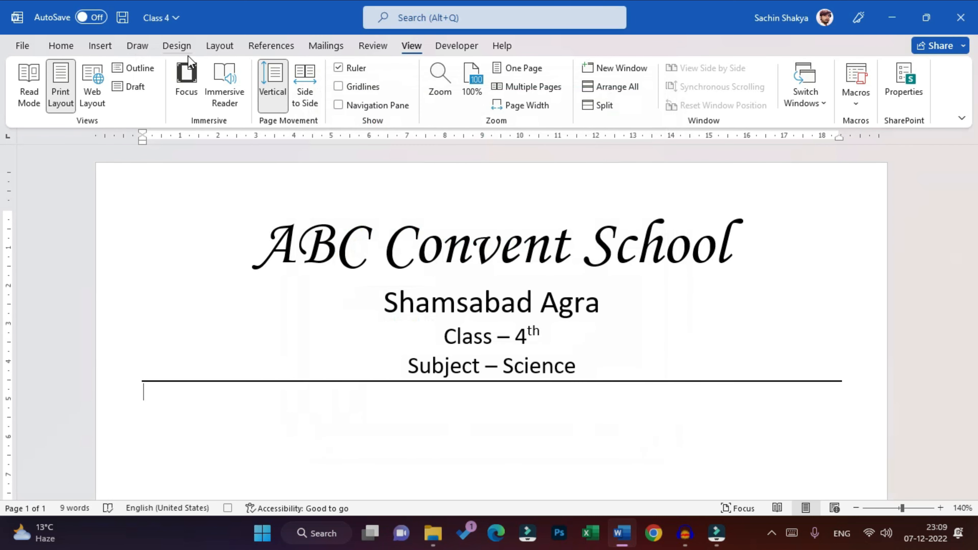
Step: Apply a thick-and-thin double-line box page border, 4 ½ pt wide, to the whole document while the macro records
click(177, 46)
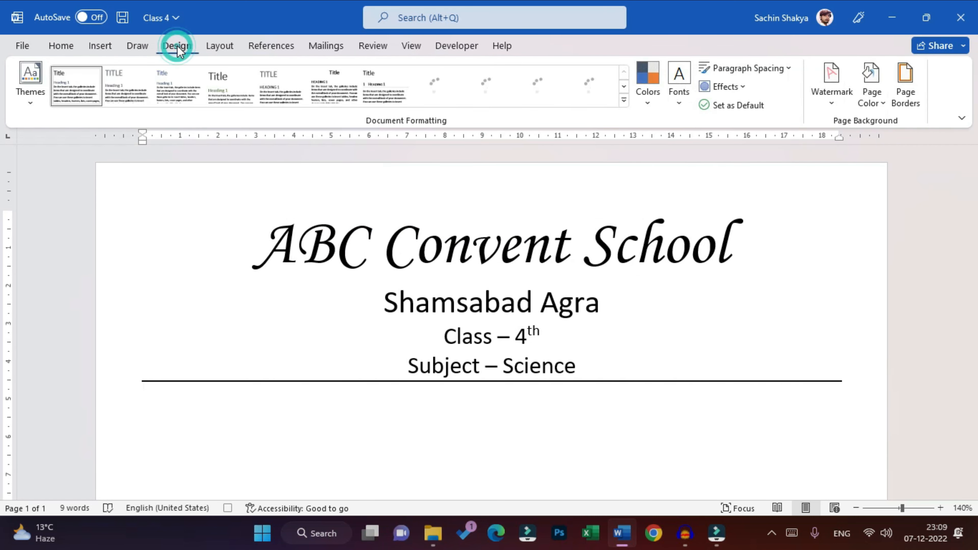
click(903, 93)
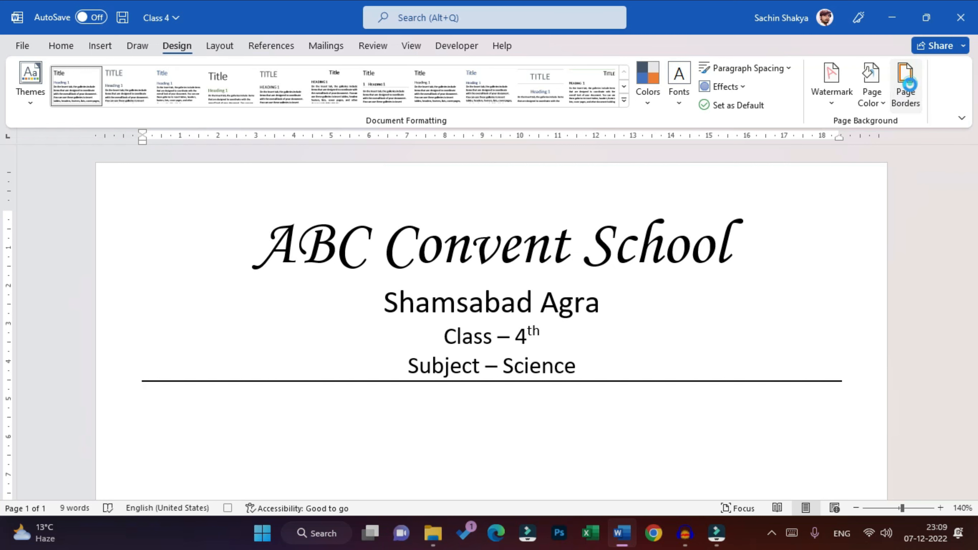
click(482, 248)
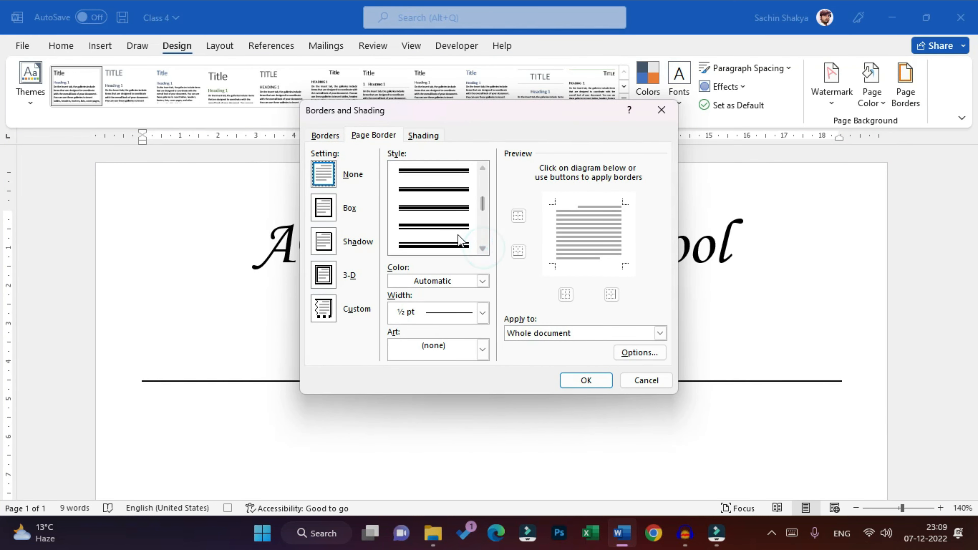
click(454, 245)
click(482, 310)
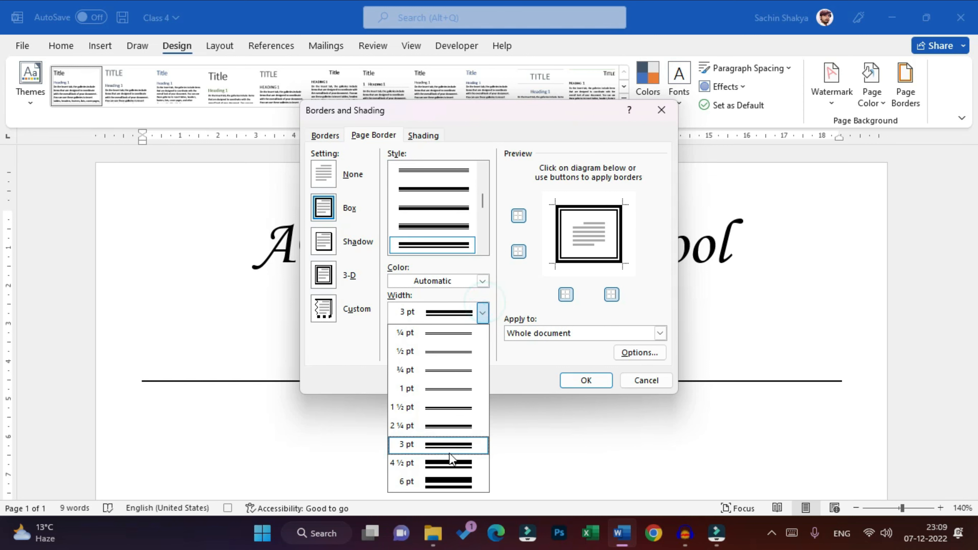
click(448, 462)
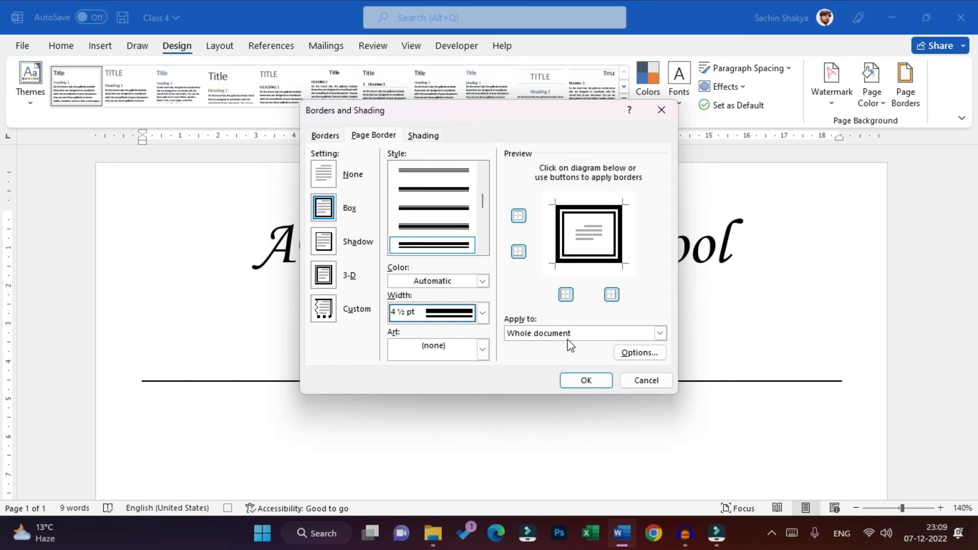
click(583, 380)
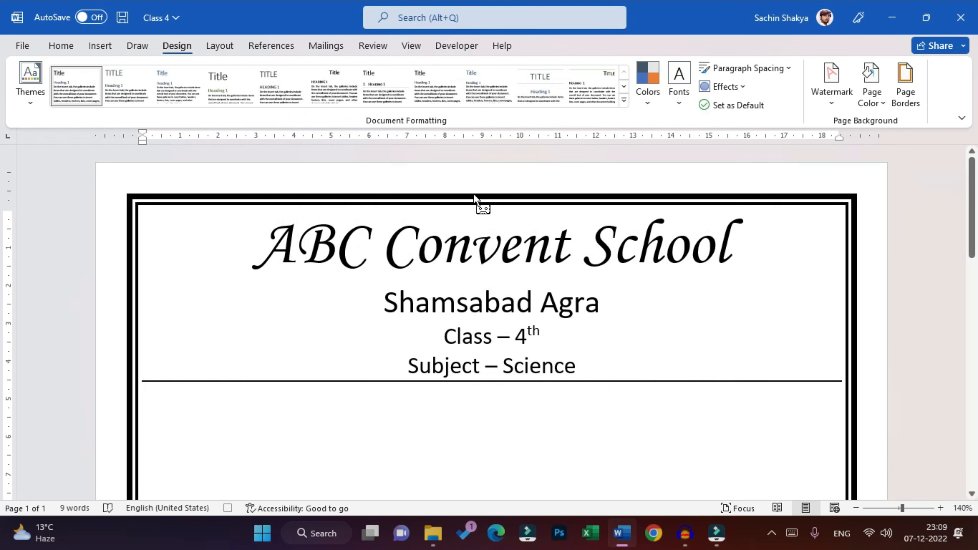
Step: Stop recording the Border macro and check the border down the page
click(411, 45)
click(856, 100)
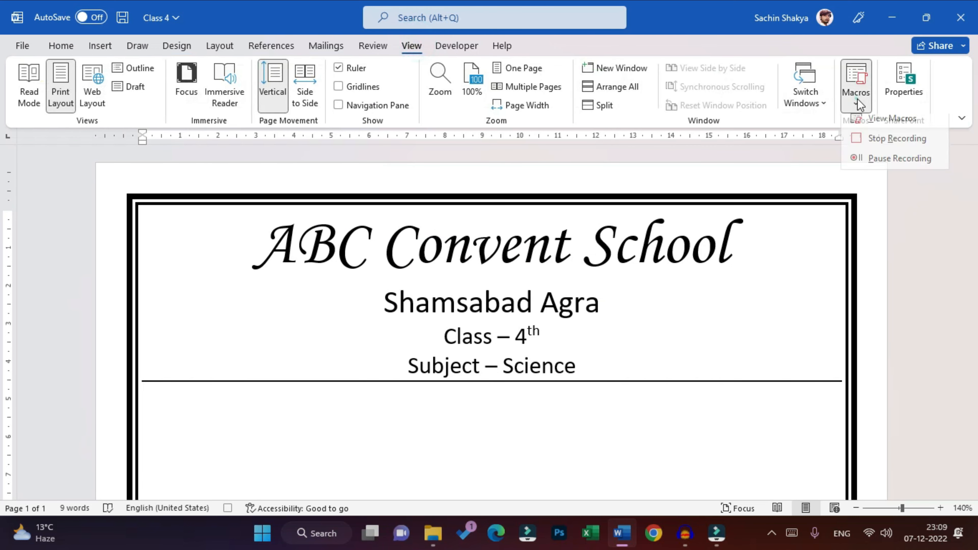
click(882, 146)
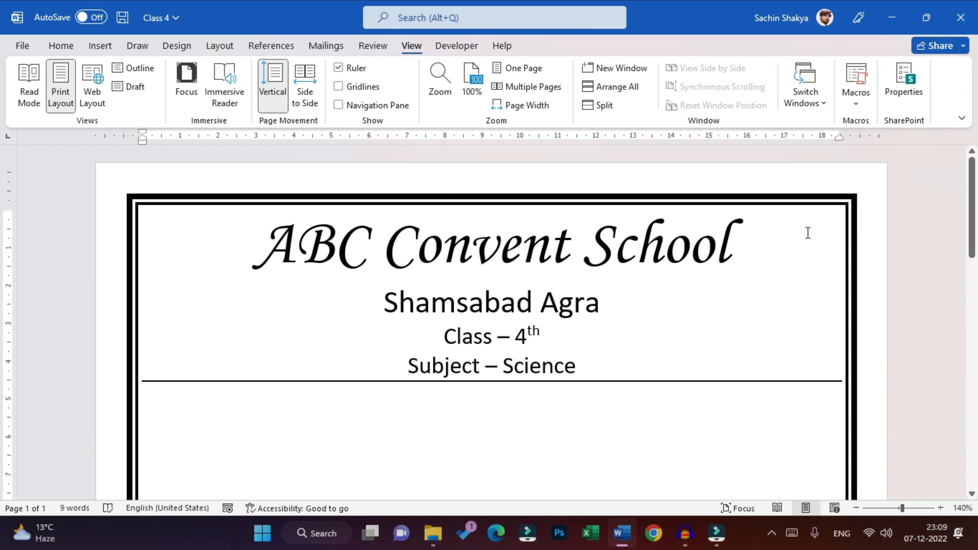
scroll(677, 268, down, 5)
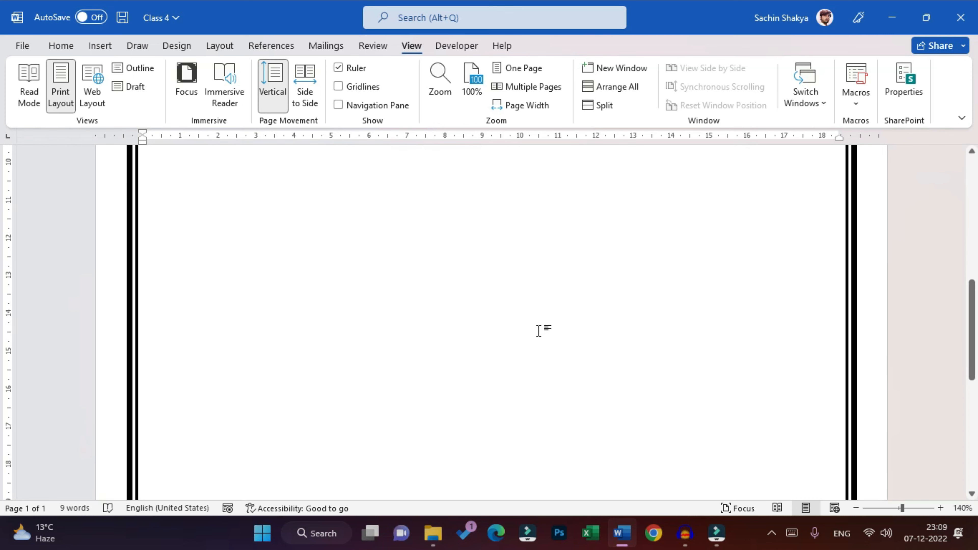
scroll(607, 261, up, 5)
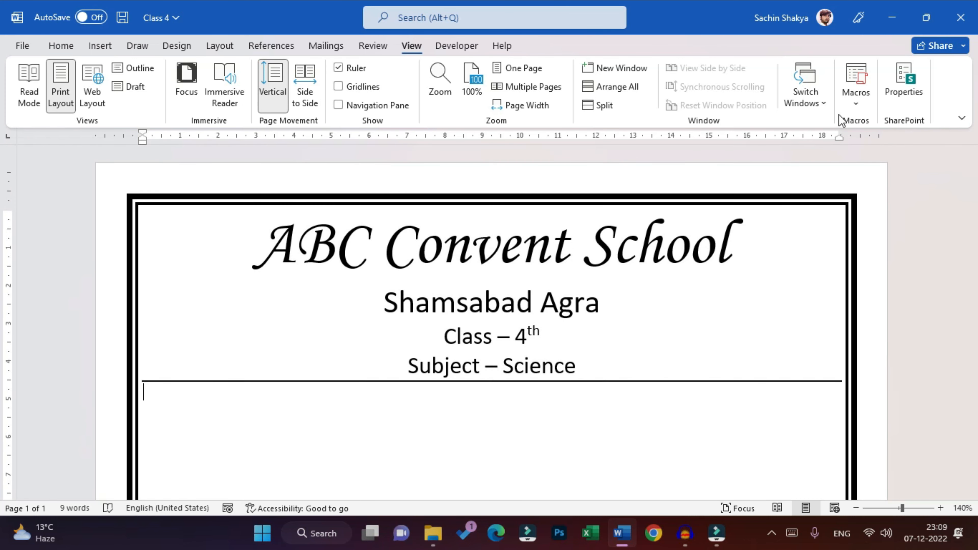
Step: Start recording a macro named Watermark, stored for all documents, with Ctrl+Num 6 assigned as its keyboard shortcut
click(855, 103)
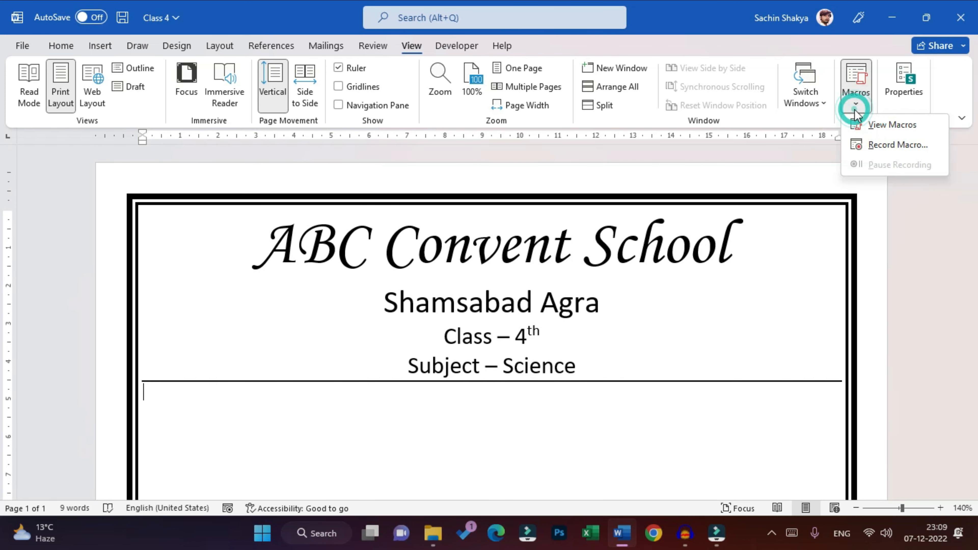
click(876, 146)
text(Watermark)
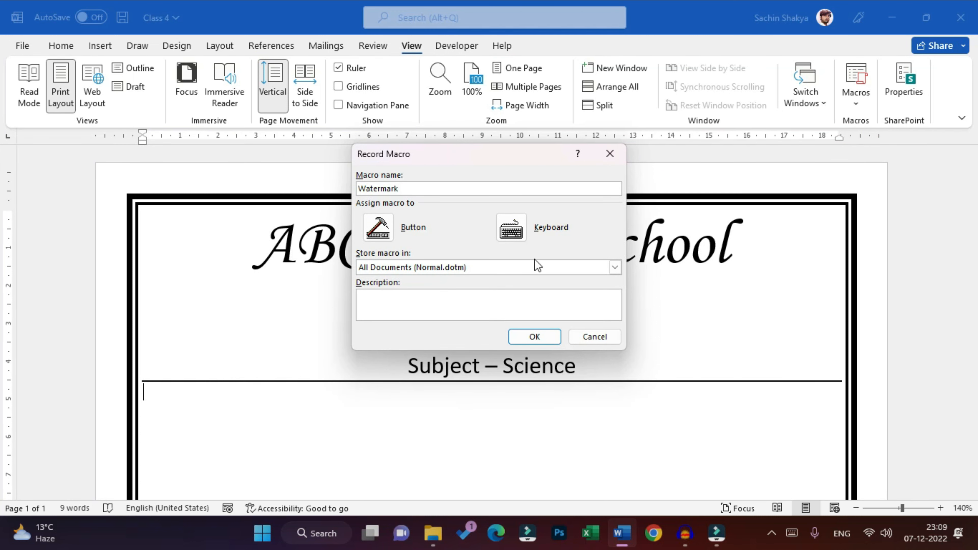
click(511, 227)
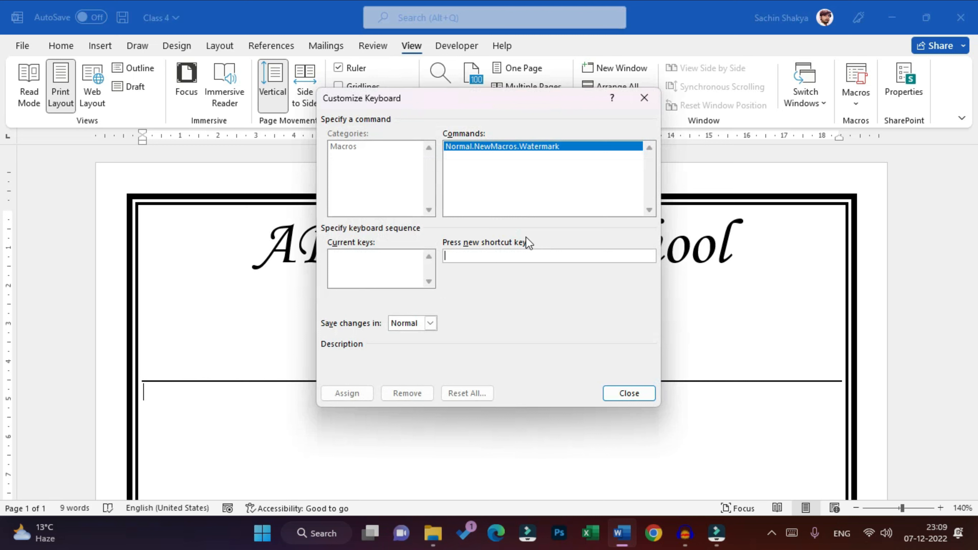
key(ctrl+KP_6)
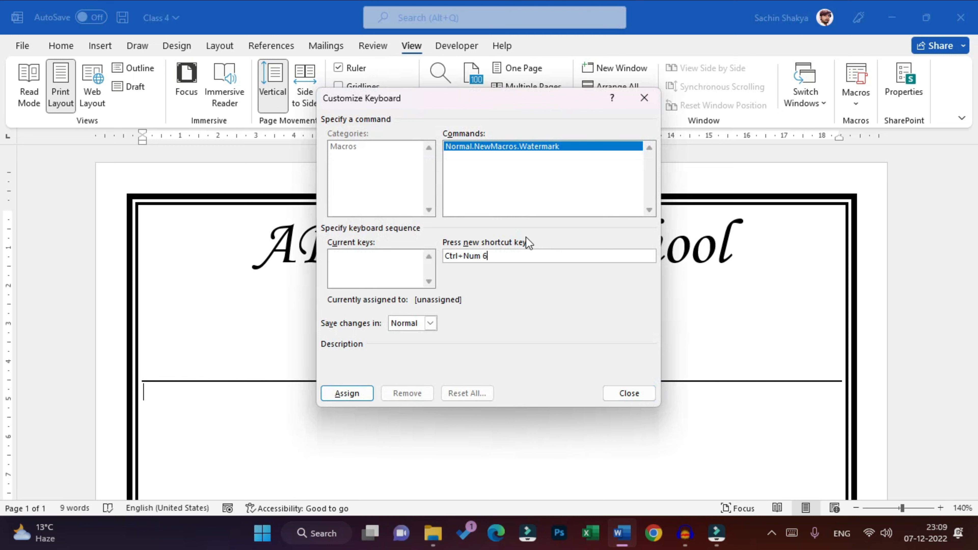
click(358, 393)
click(628, 394)
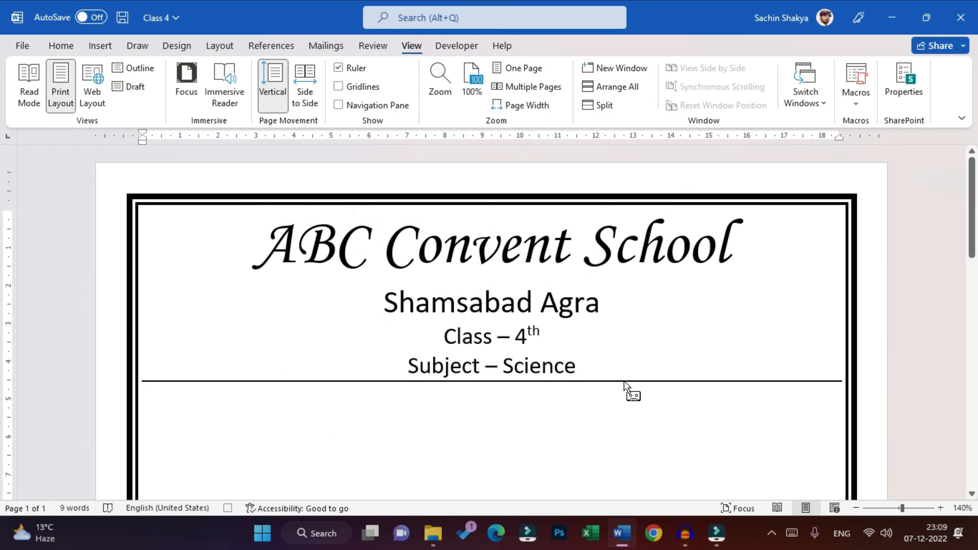
Step: Set up a custom text watermark reading "Shakya Computer" while the macro records
click(178, 45)
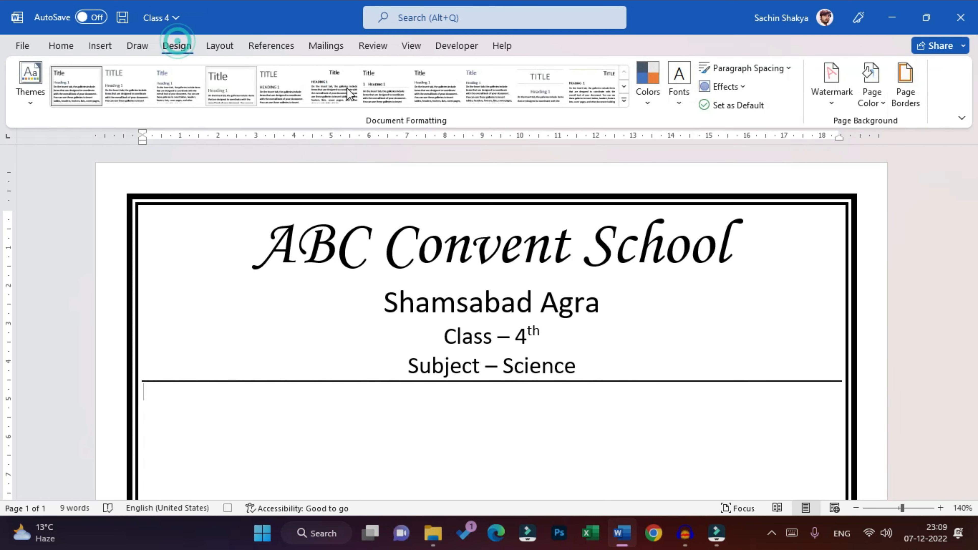
click(824, 101)
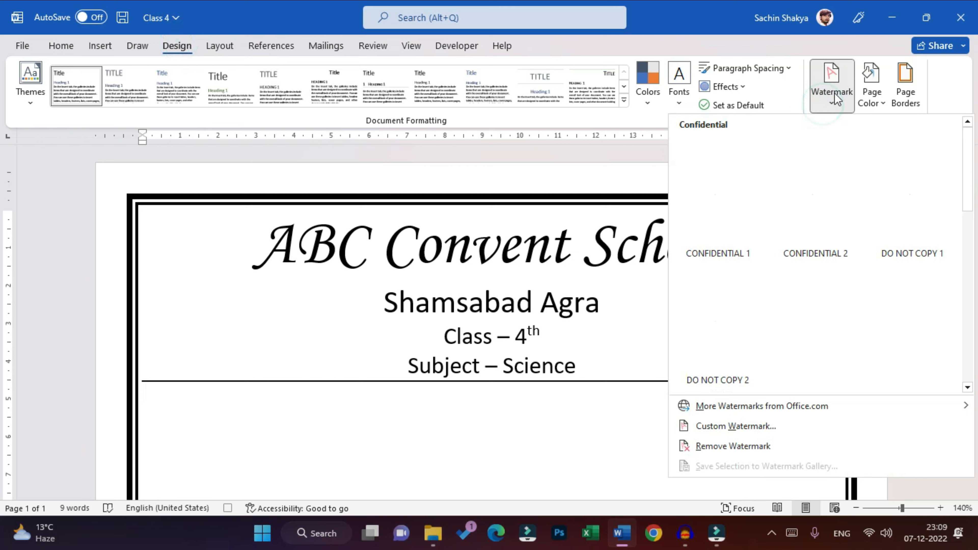
click(727, 428)
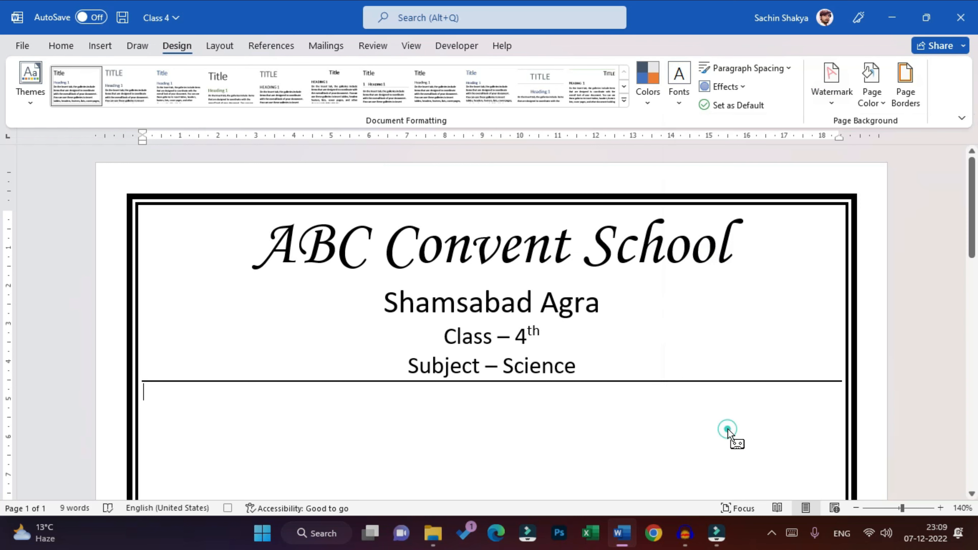
click(660, 256)
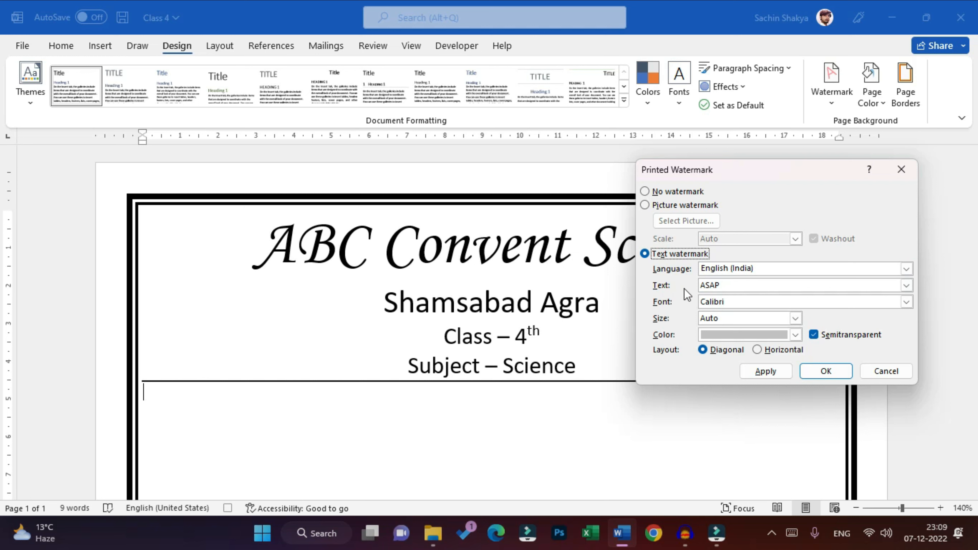
click(791, 287)
text(Shakya Computer)
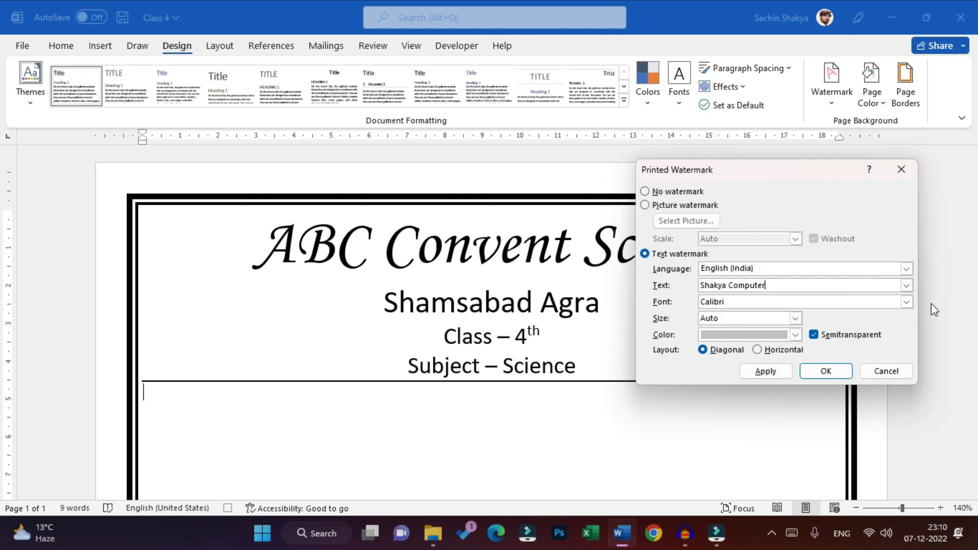
Step: Set the watermark's font to Cambria and its color to red, and apply it to the document
click(907, 303)
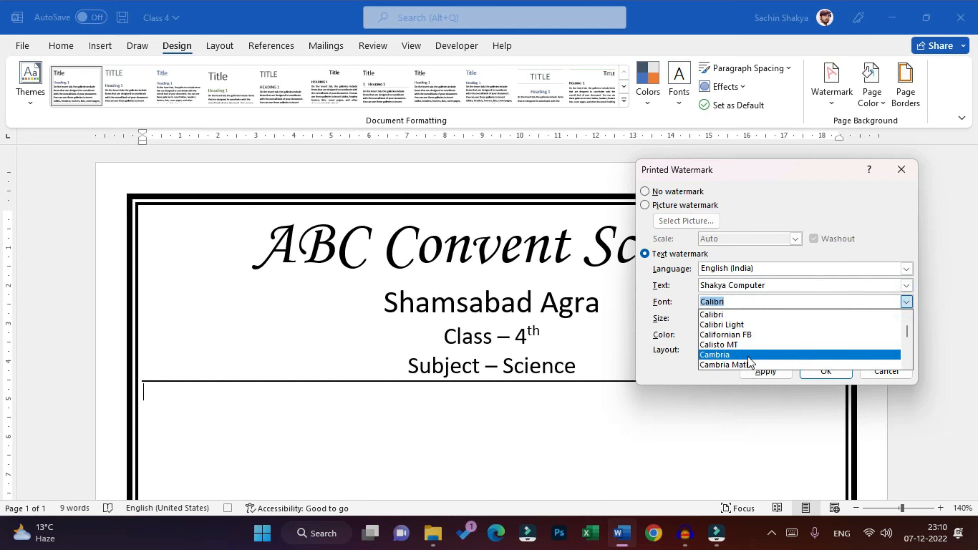
click(748, 356)
click(795, 334)
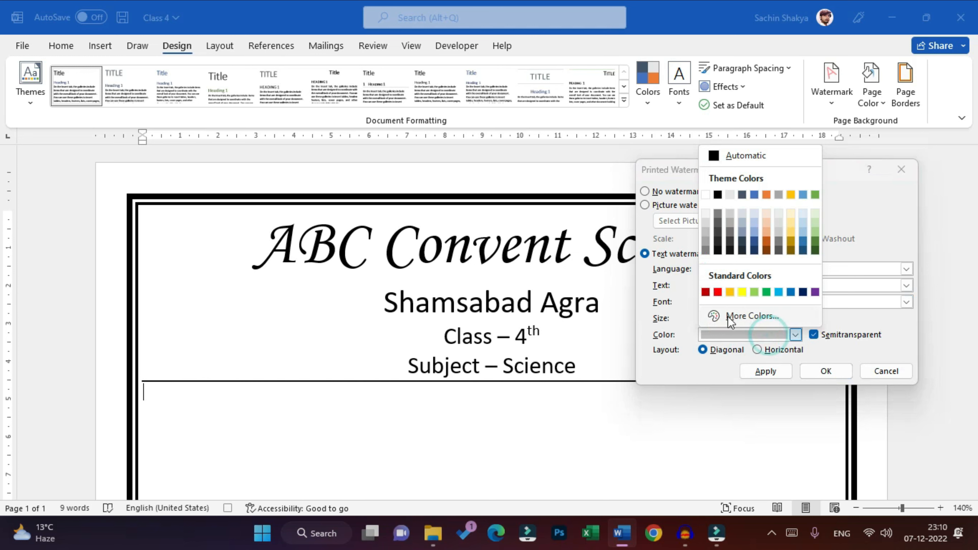
click(717, 293)
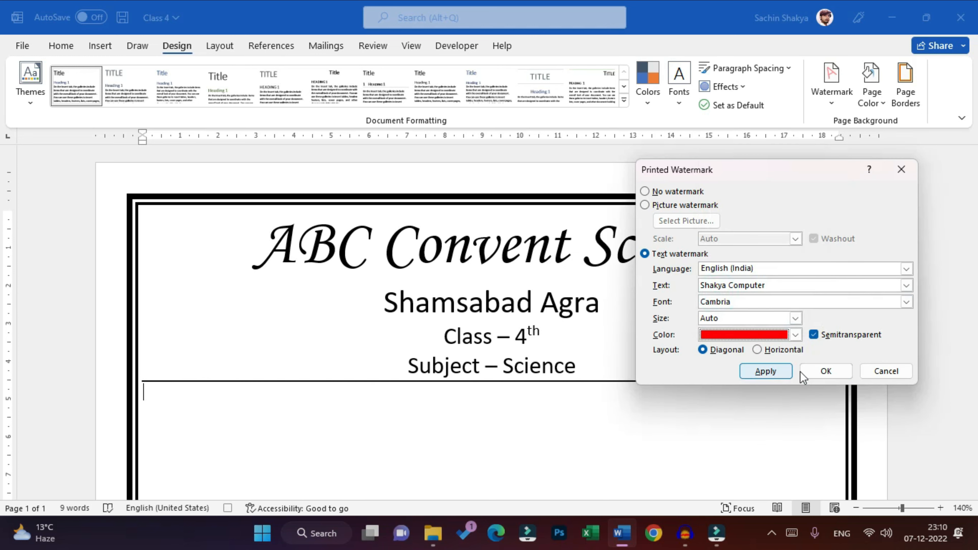
click(816, 370)
scroll(790, 351, down, 5)
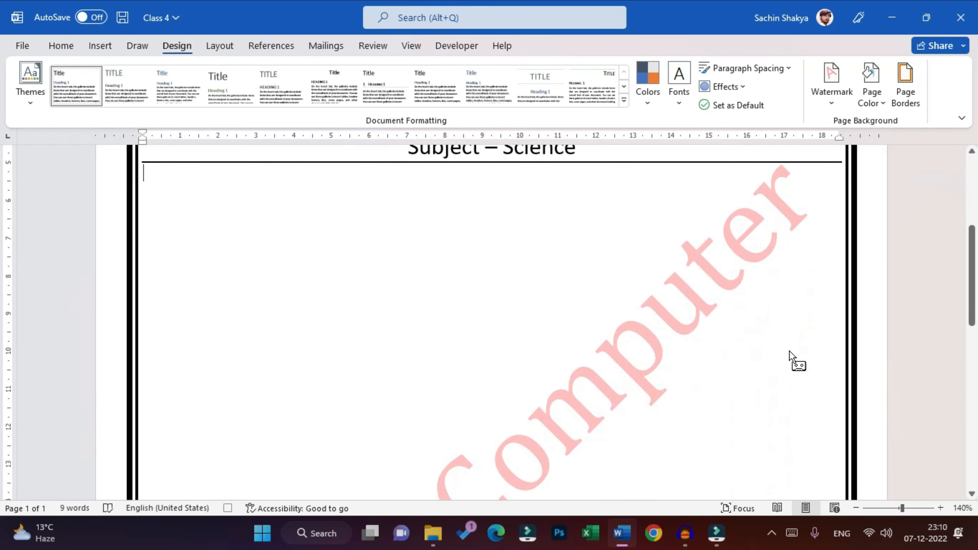
scroll(766, 345, up, 5)
Step: Stop recording the Watermark macro
click(412, 46)
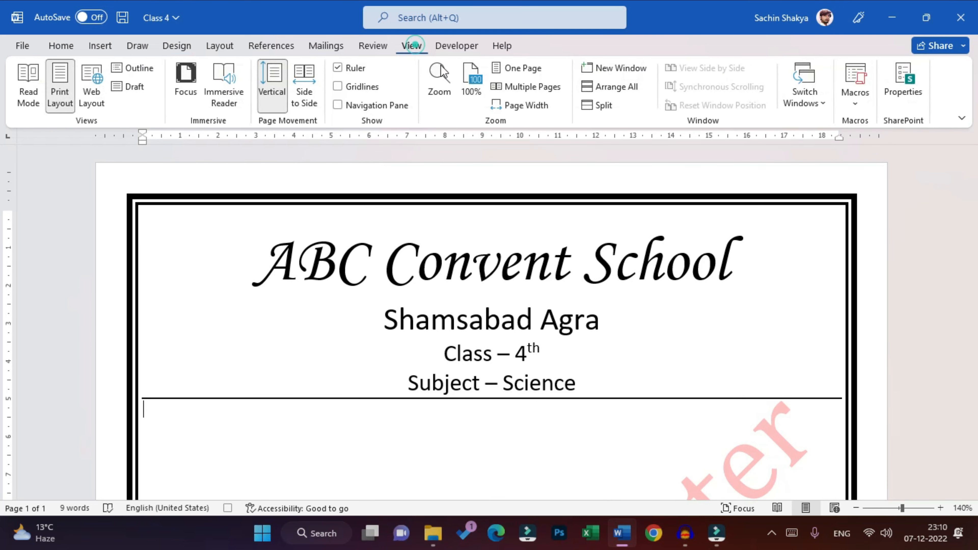
click(376, 423)
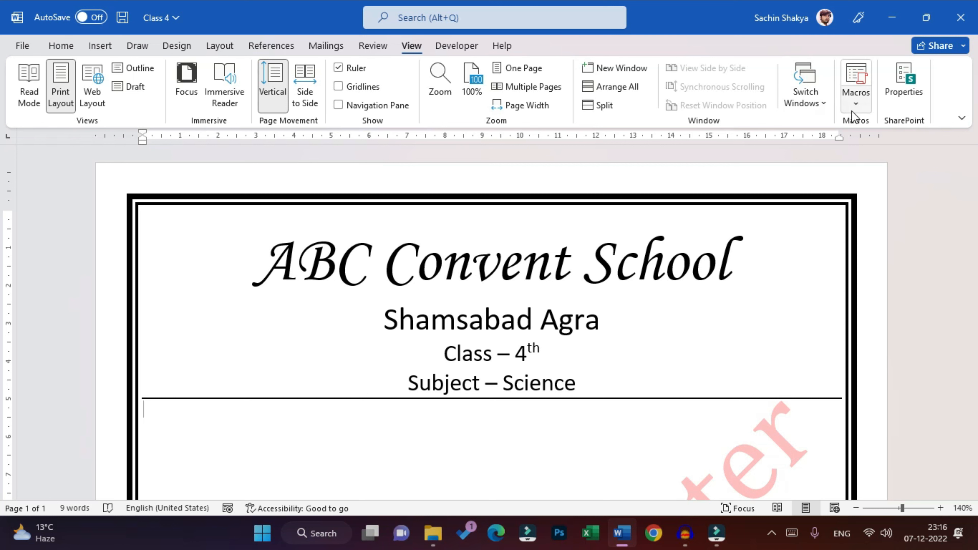
click(856, 104)
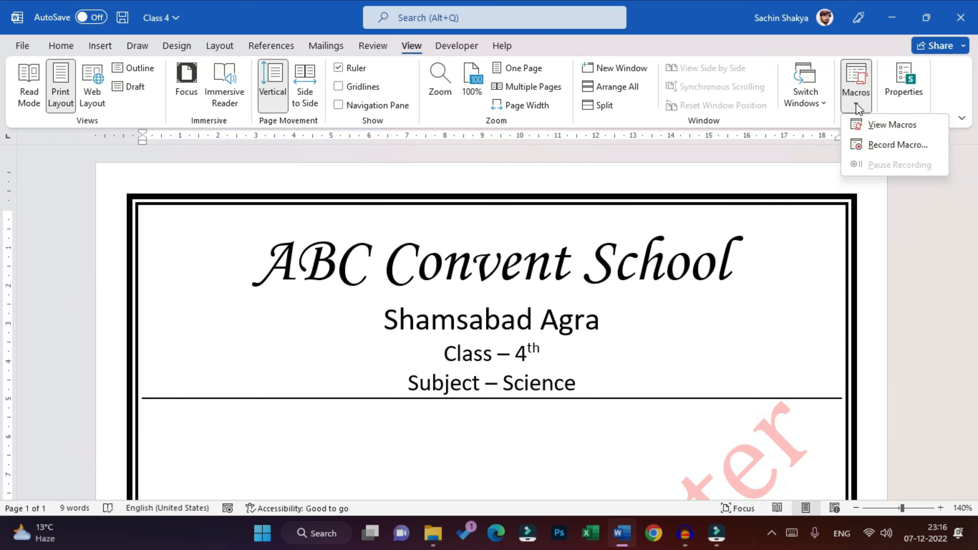
click(856, 108)
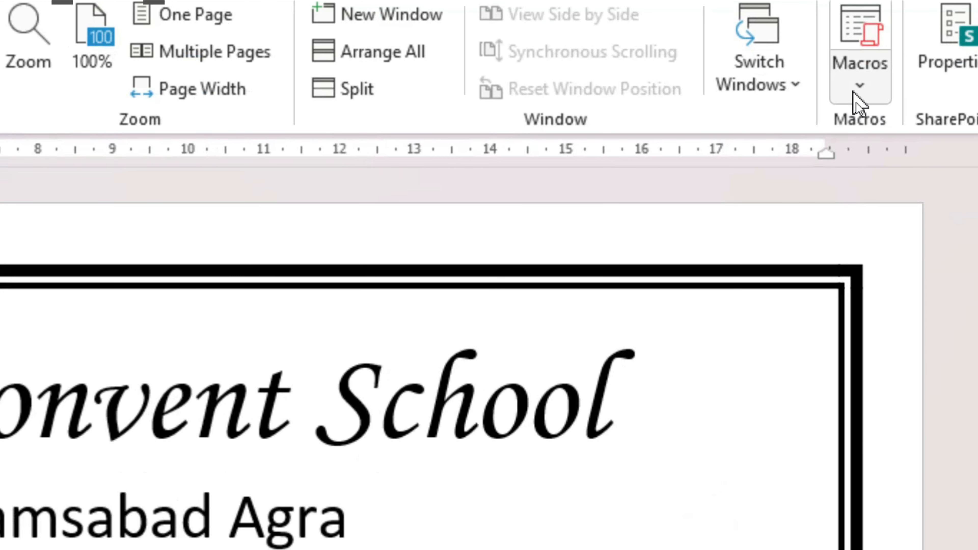
click(864, 101)
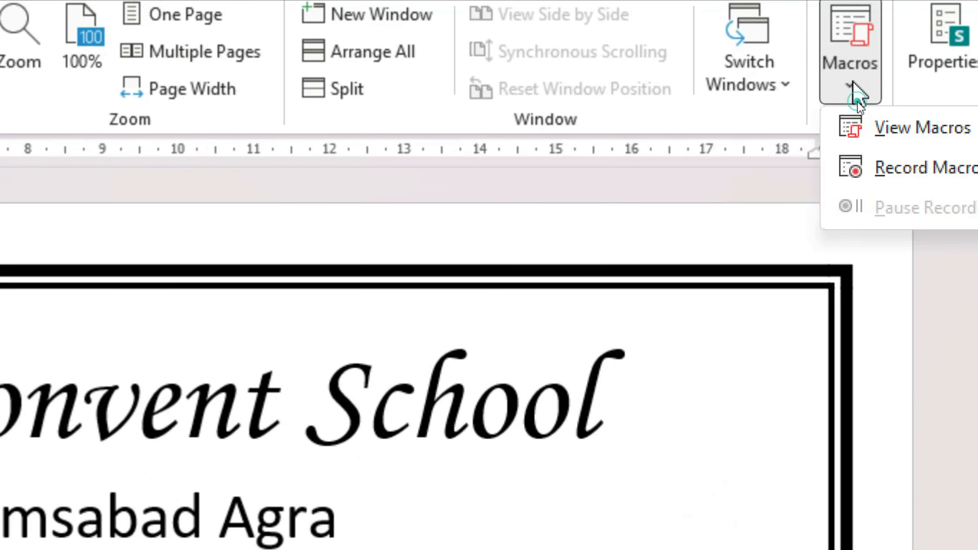
Step: Open the list of recorded macros, check that Border, PgSetup and Watermark are there, and close it
click(880, 129)
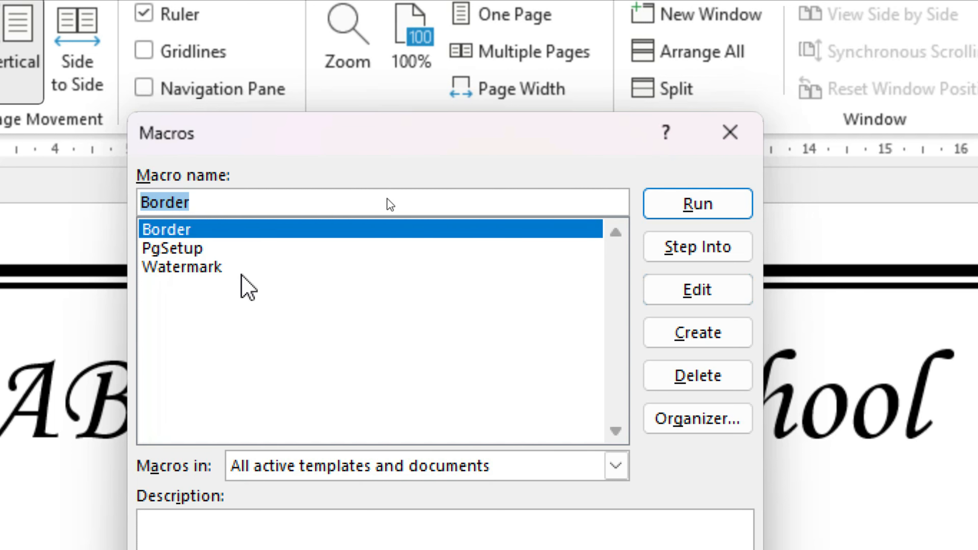
click(733, 135)
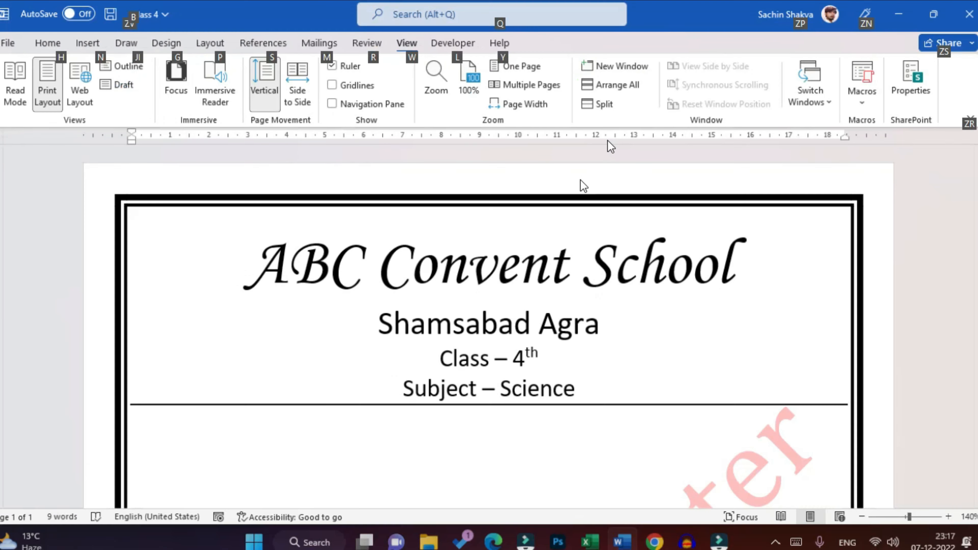
key(Escape)
Step: Save the formatted Class 4 document and minimize its window to get back to the ABC folder
click(619, 347)
scroll(578, 380, down, 1)
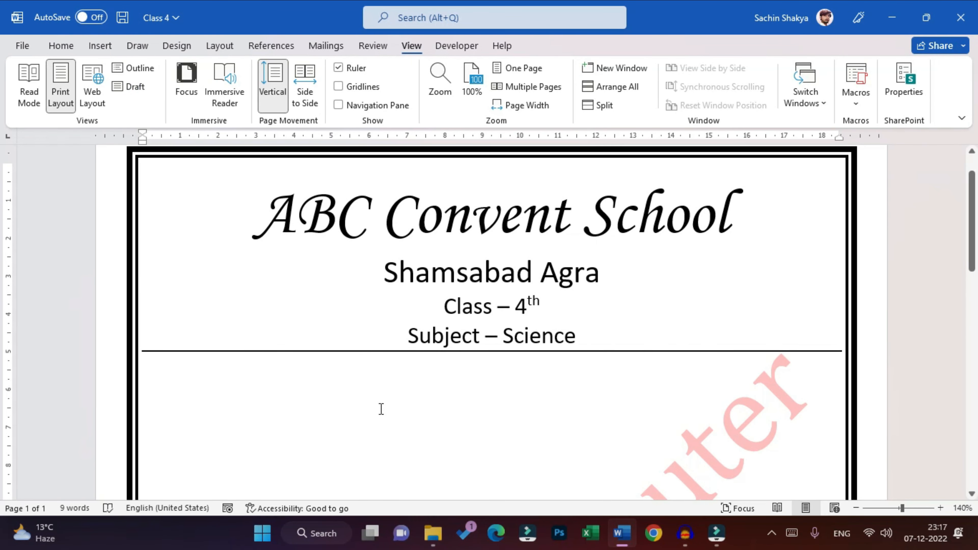
click(379, 408)
key(ctrl+s)
click(891, 19)
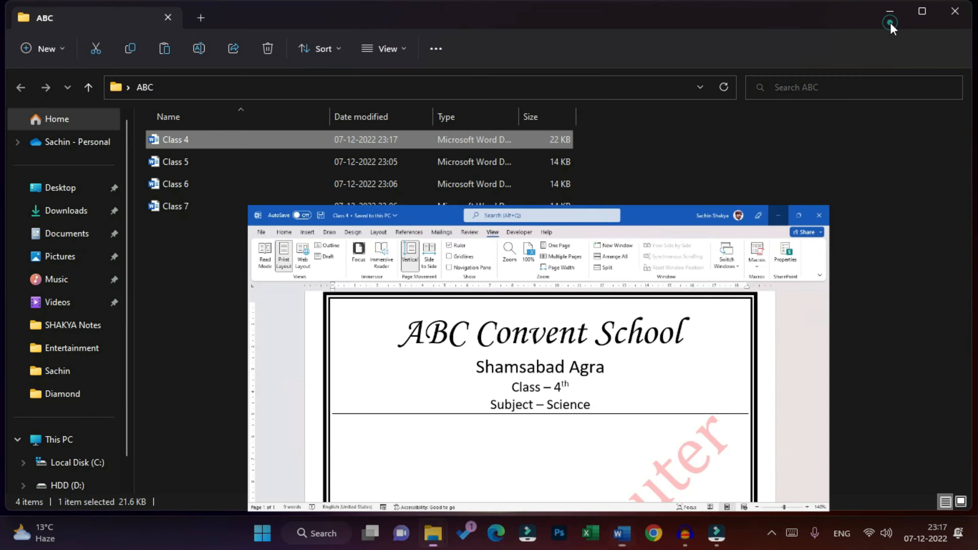
Step: Open Class 5 from the ABC folder and run the PgSetup, Border and Watermark macros on it
double_click(176, 164)
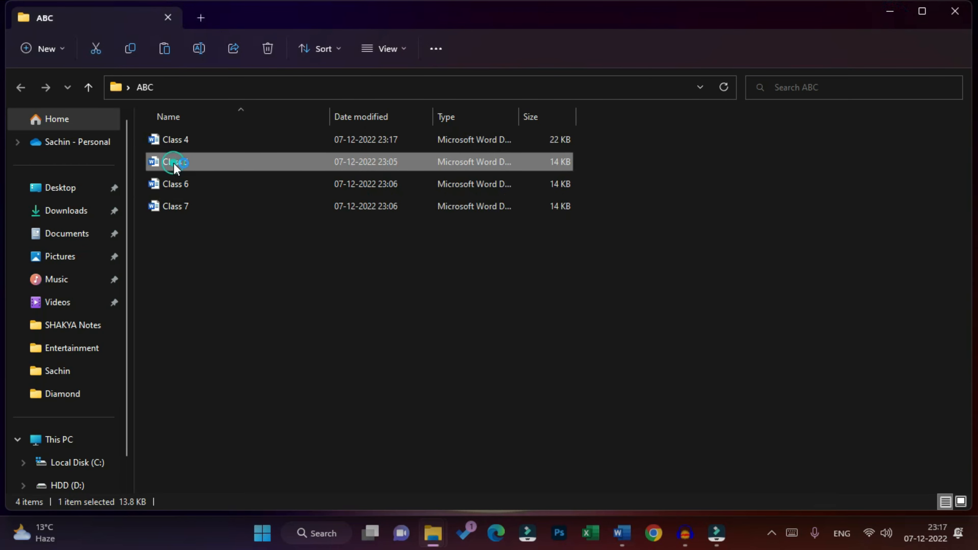
scroll(388, 338, down, 1)
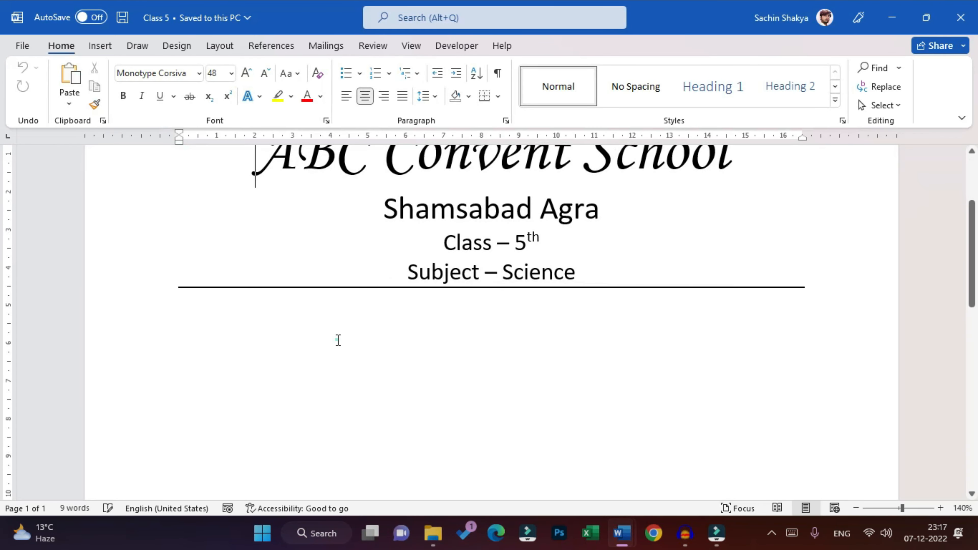
click(338, 339)
scroll(423, 327, up, 1)
scroll(555, 316, up, 1)
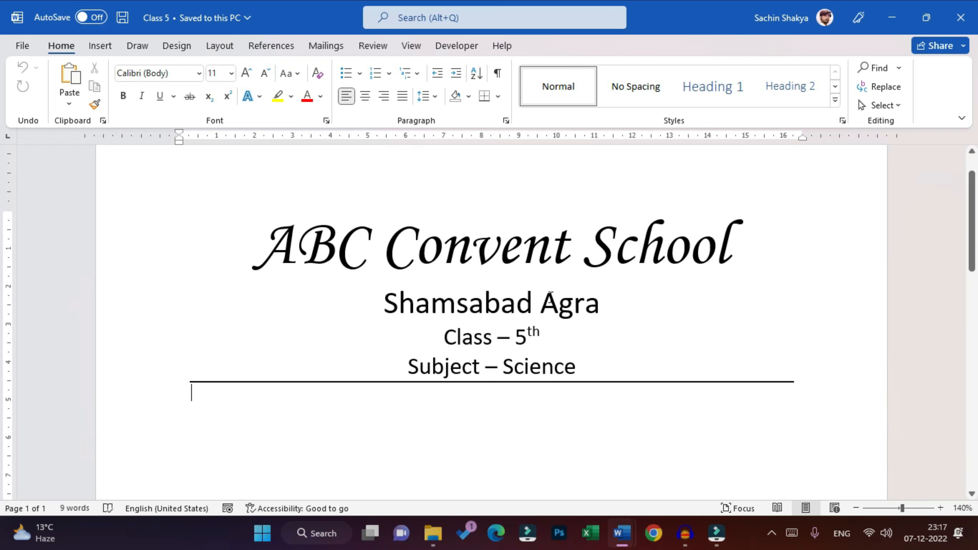
scroll(550, 294, down, 1)
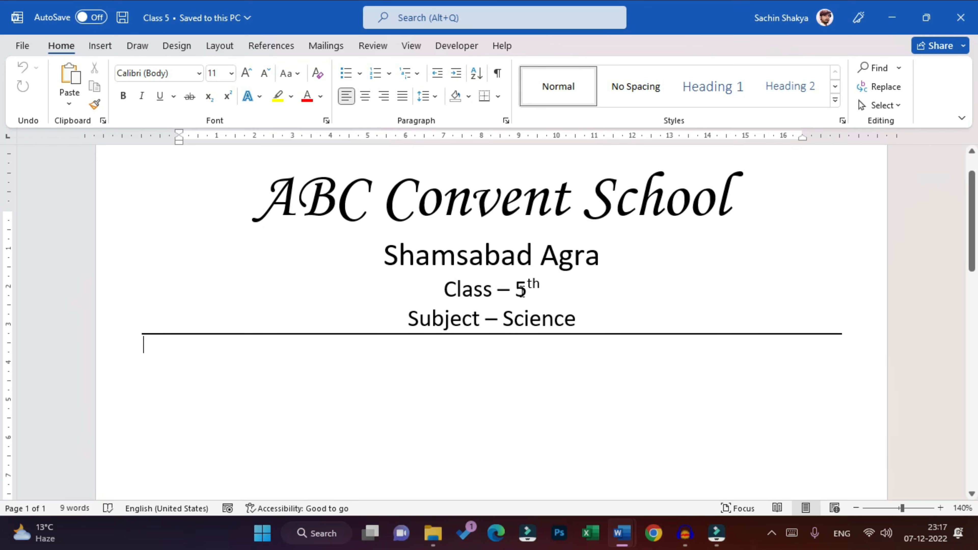
scroll(503, 281, up, 1)
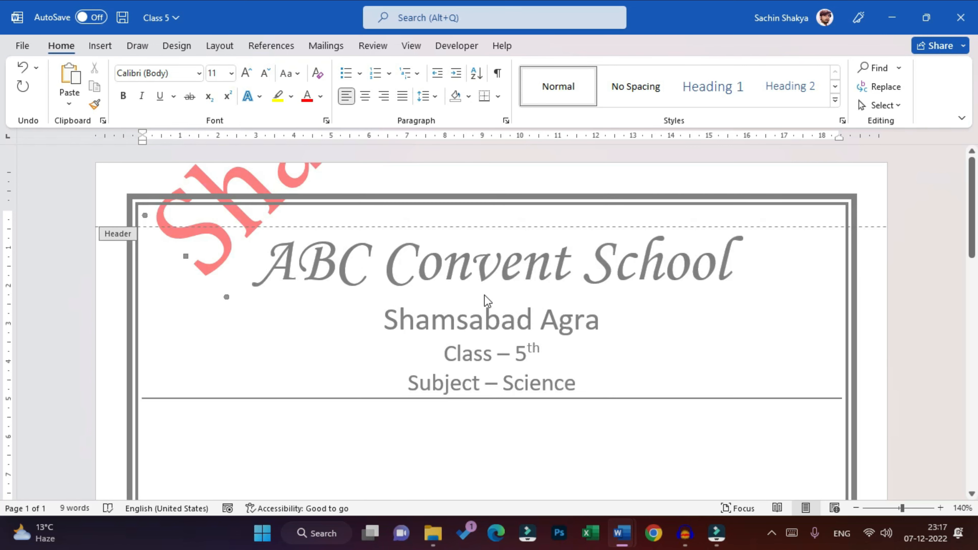
Step: Leave header editing in Class 5, save the document, and minimize the Class 5 and Class 4 windows
double_click(486, 300)
scroll(489, 295, down, 5)
click(375, 348)
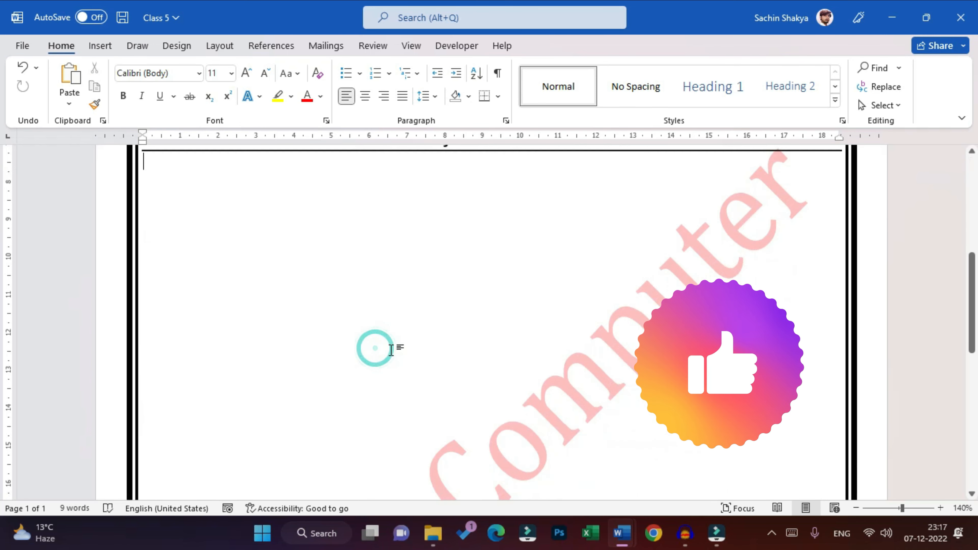
scroll(397, 346, down, 2)
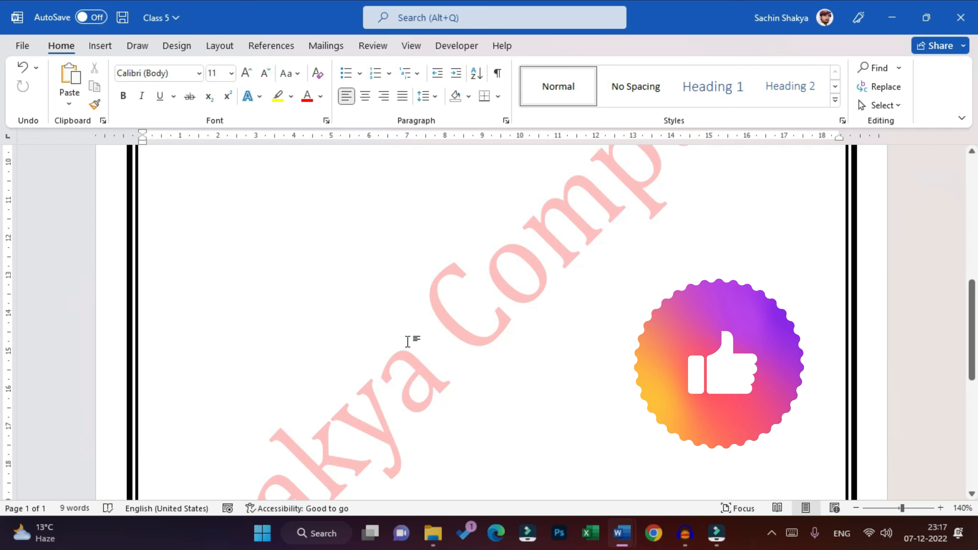
click(891, 19)
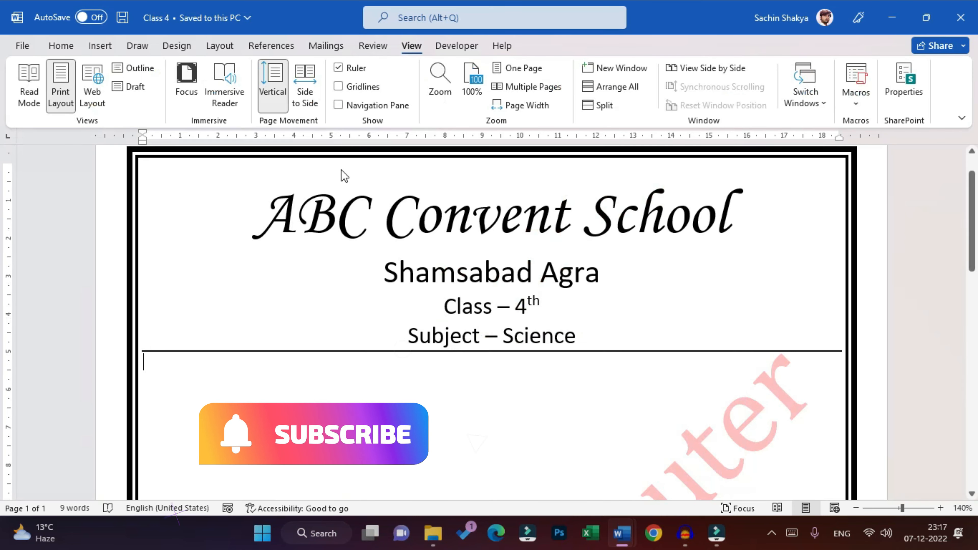
click(892, 18)
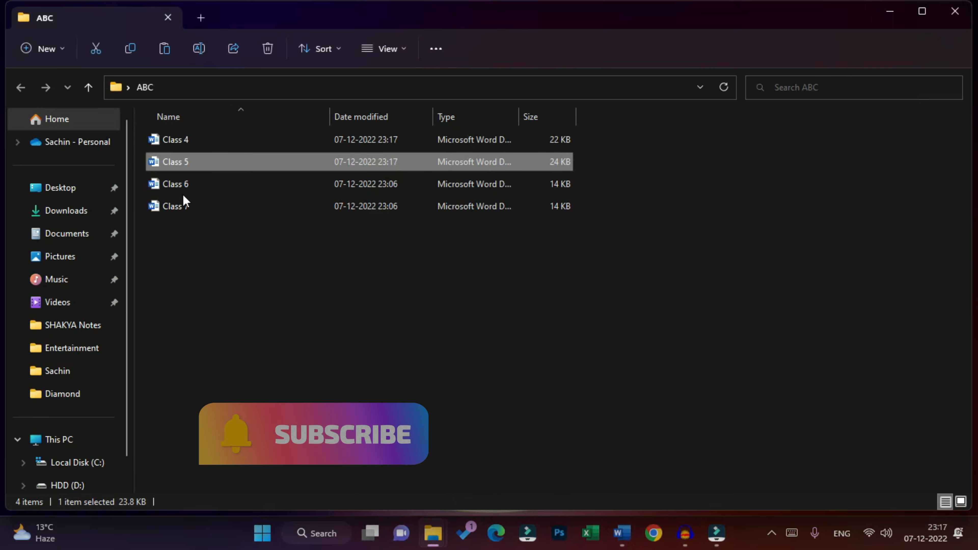
Step: Open Class 6 from the ABC folder and run the page setup, border and watermark macros on it
click(176, 185)
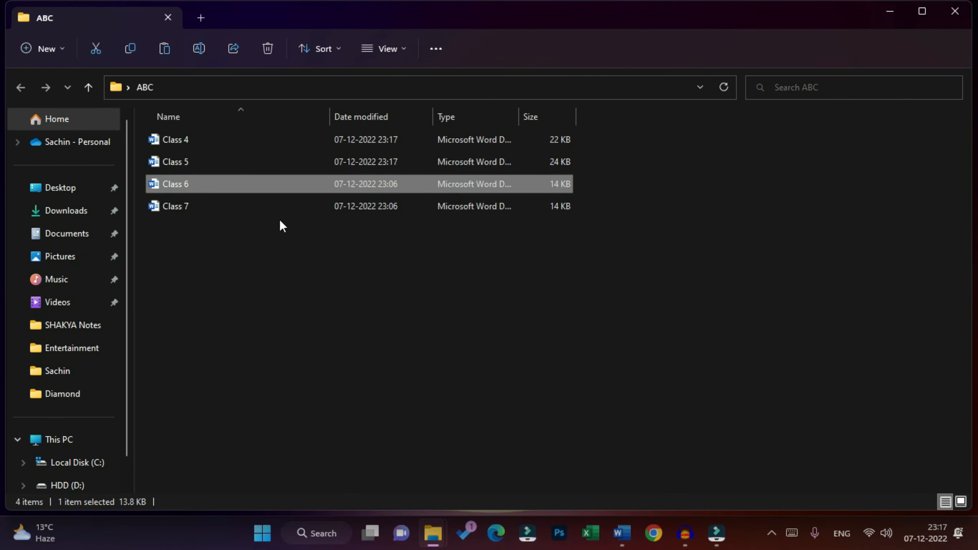
double_click(170, 181)
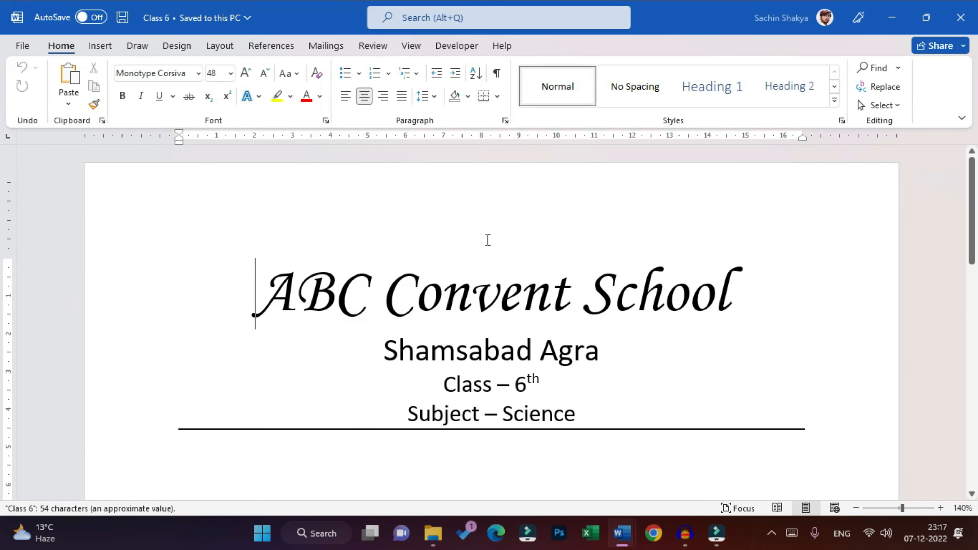
scroll(447, 351, down, 2)
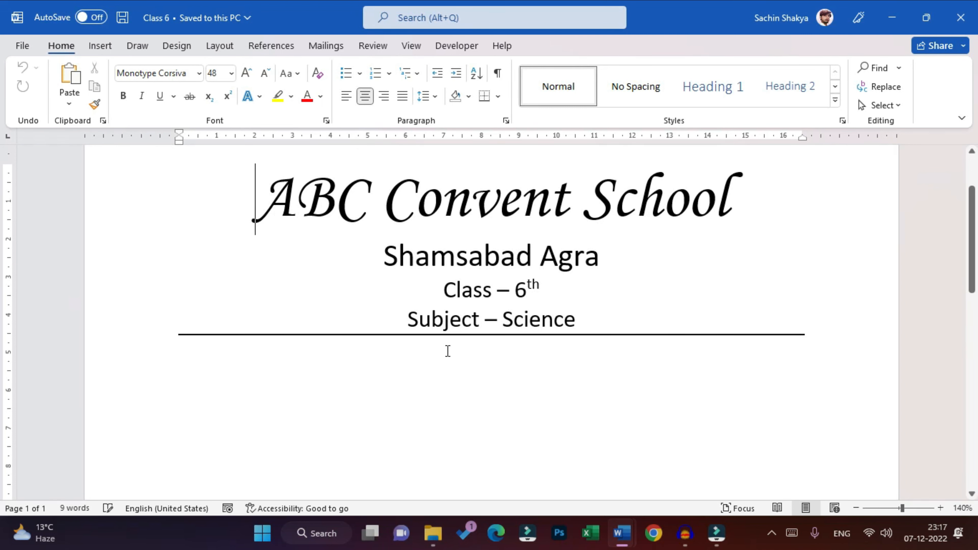
scroll(448, 351, down, 1)
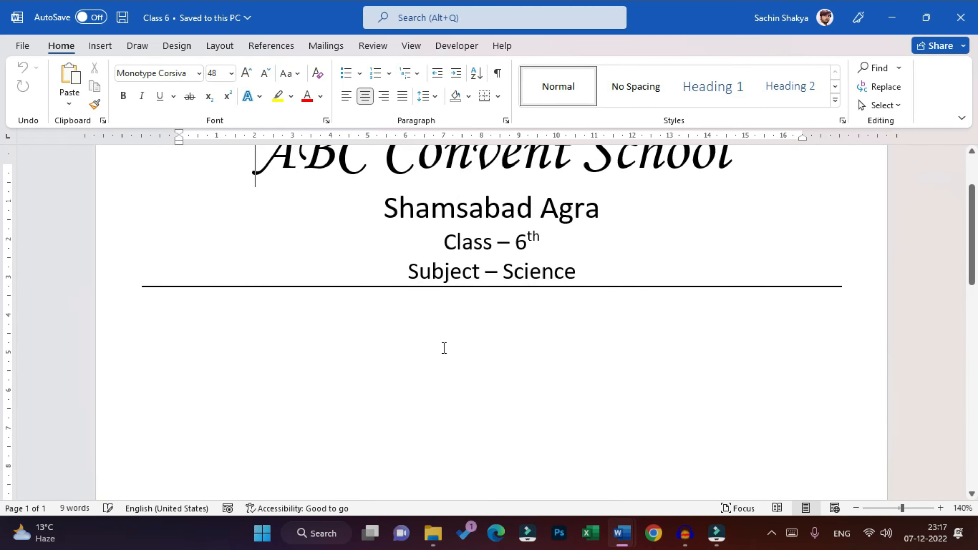
double_click(444, 349)
double_click(435, 351)
key(ctrl+a)
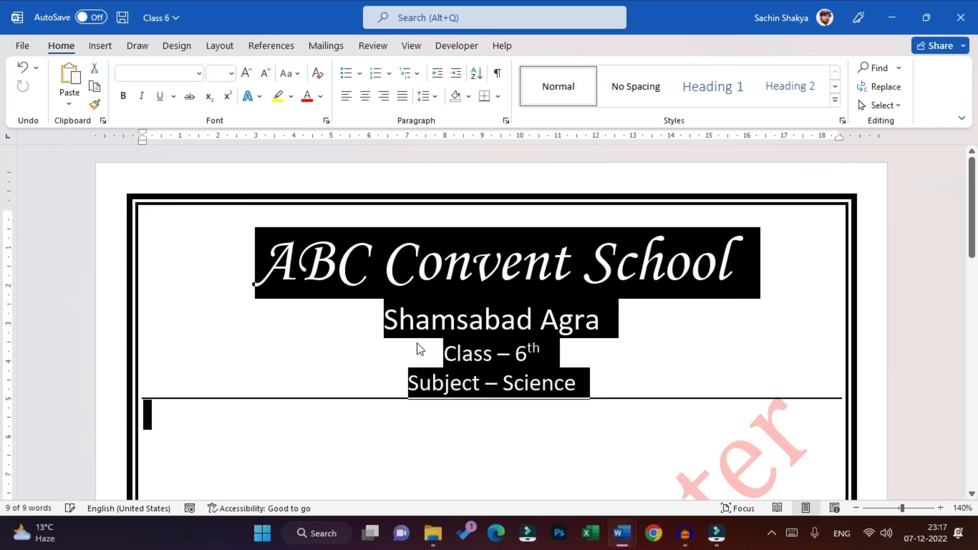
Step: Save the formatted Class 6 document and close it
scroll(327, 372, down, 2)
click(323, 372)
key(ctrl+s)
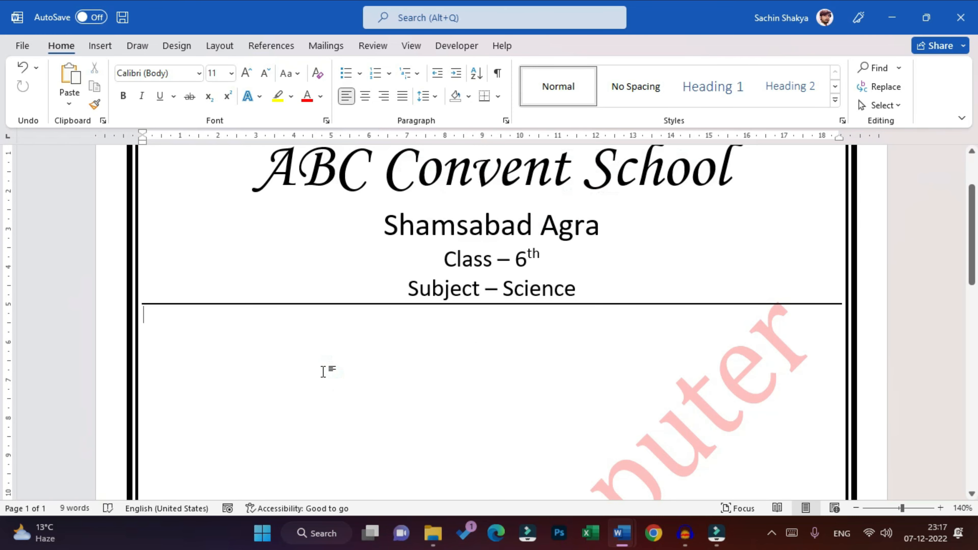
click(961, 17)
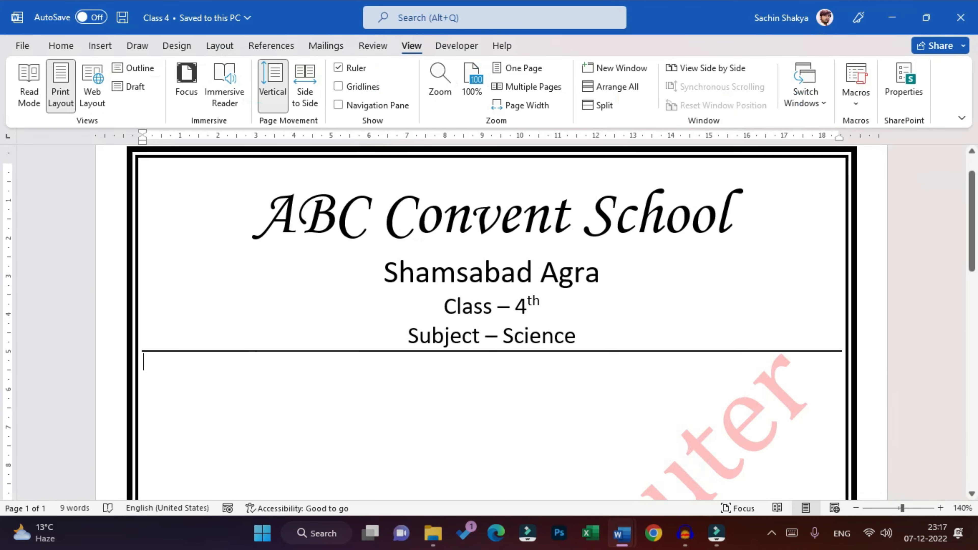
Step: Try the macros in three new blank documents: Border in the first, PgSetup in the second and Watermark in the third
key(ctrl+n)
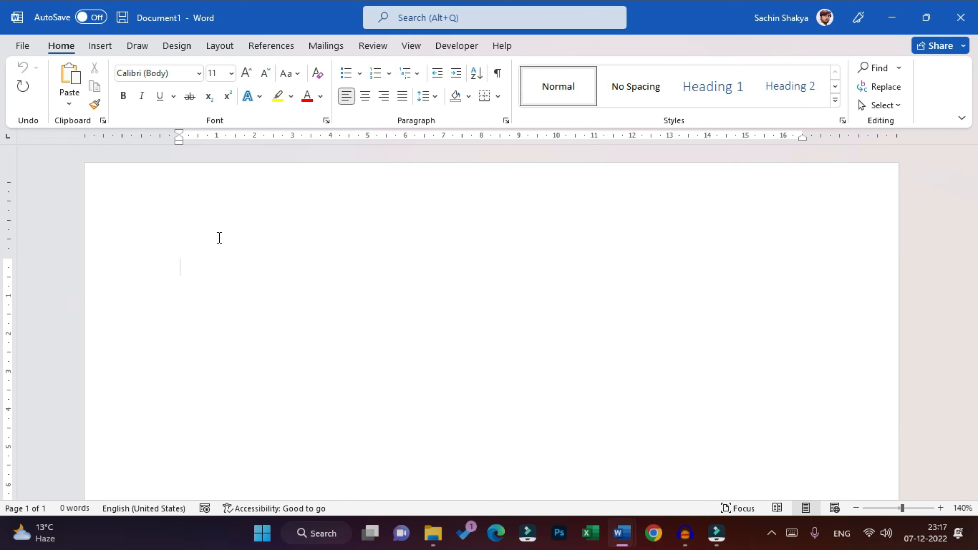
key(alt+b)
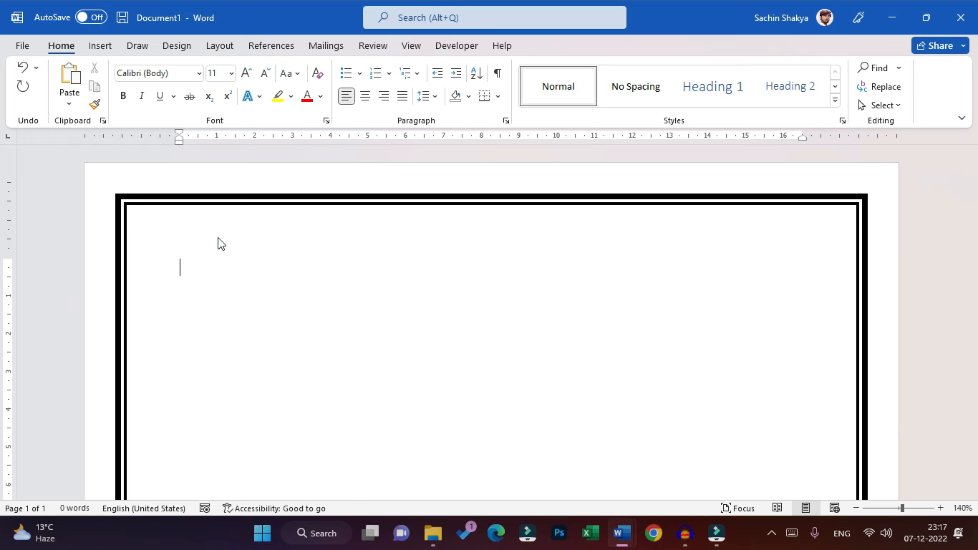
key(ctrl+n)
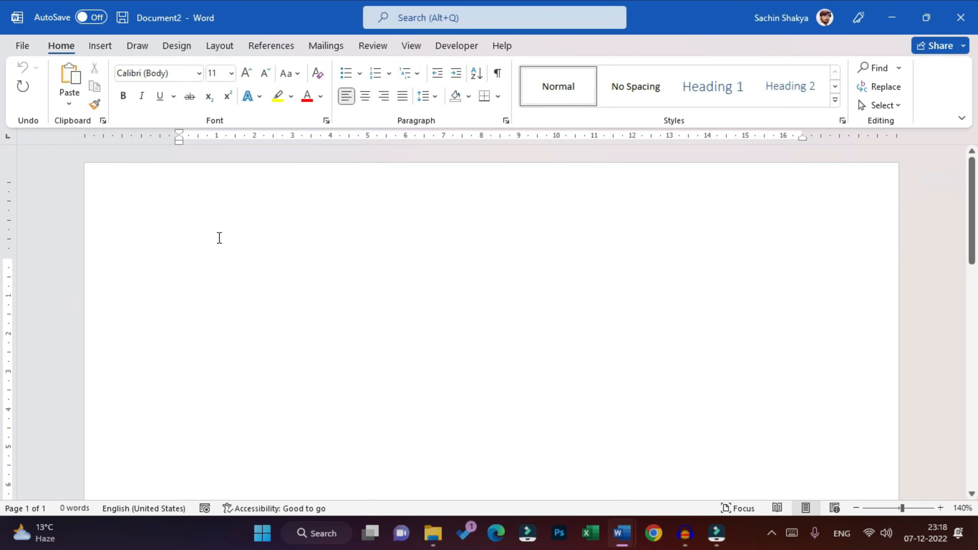
key(alt+b)
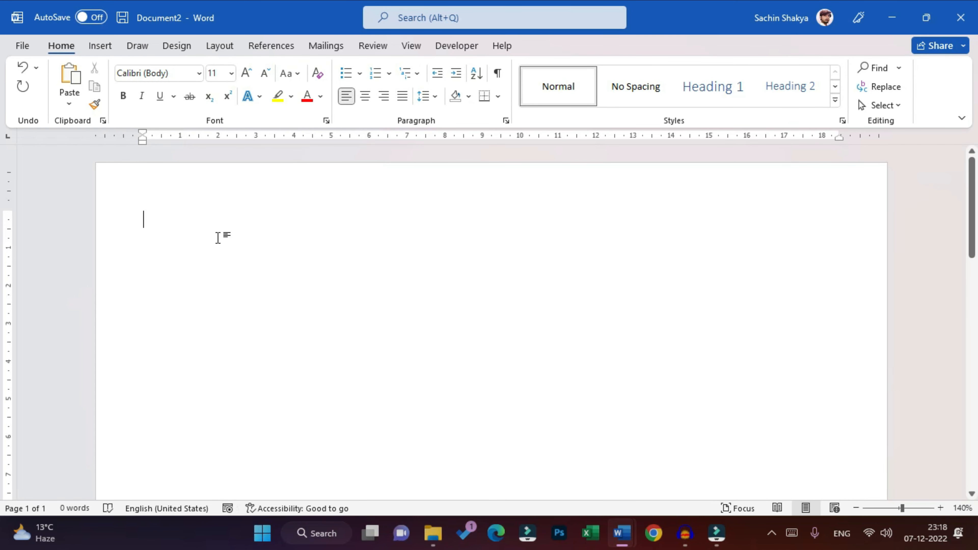
key(ctrl+n)
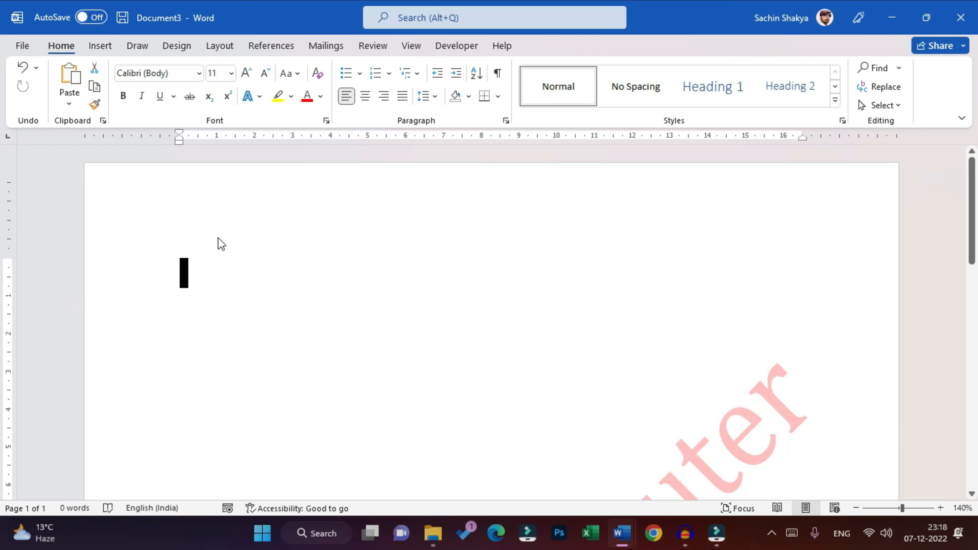
click(233, 266)
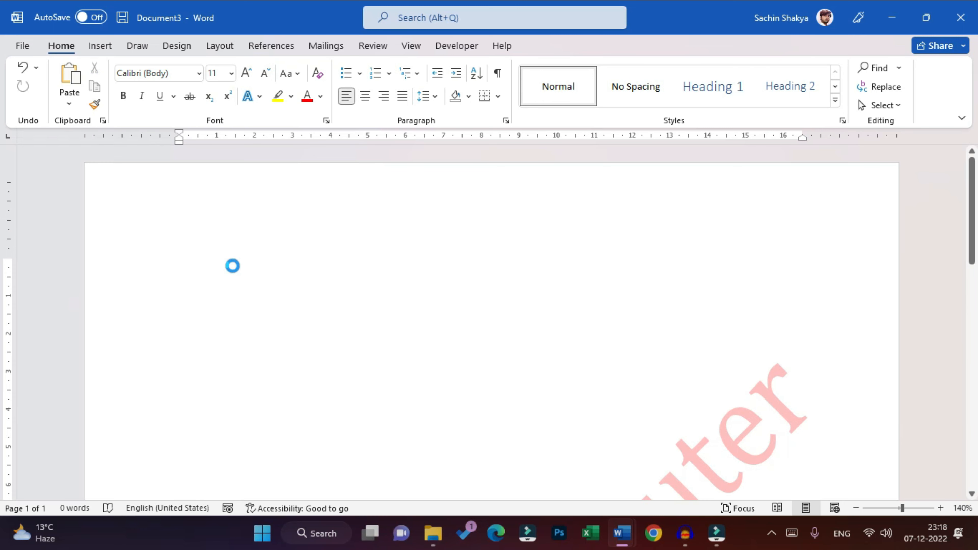
Step: Create another blank document and minimize the open document windows to return to the desktop
key(ctrl+n)
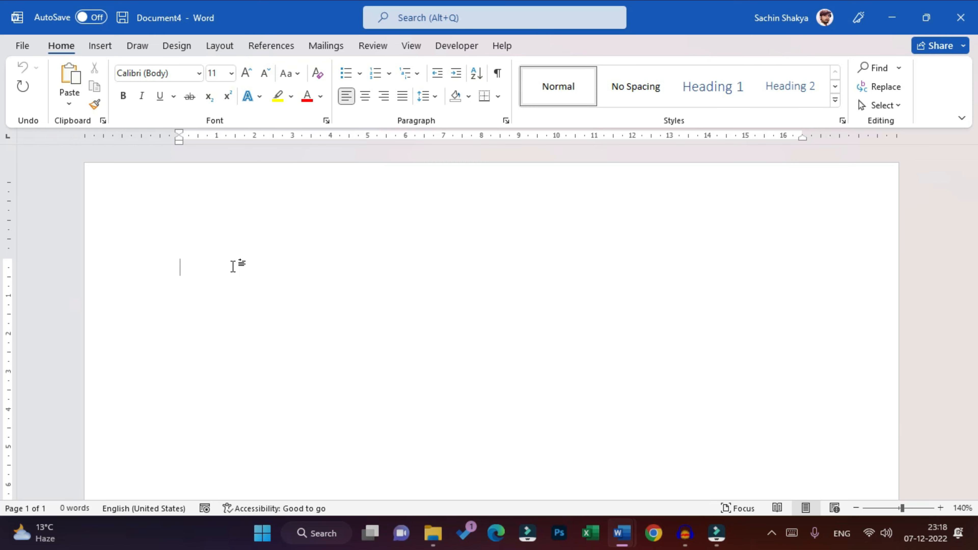
click(405, 52)
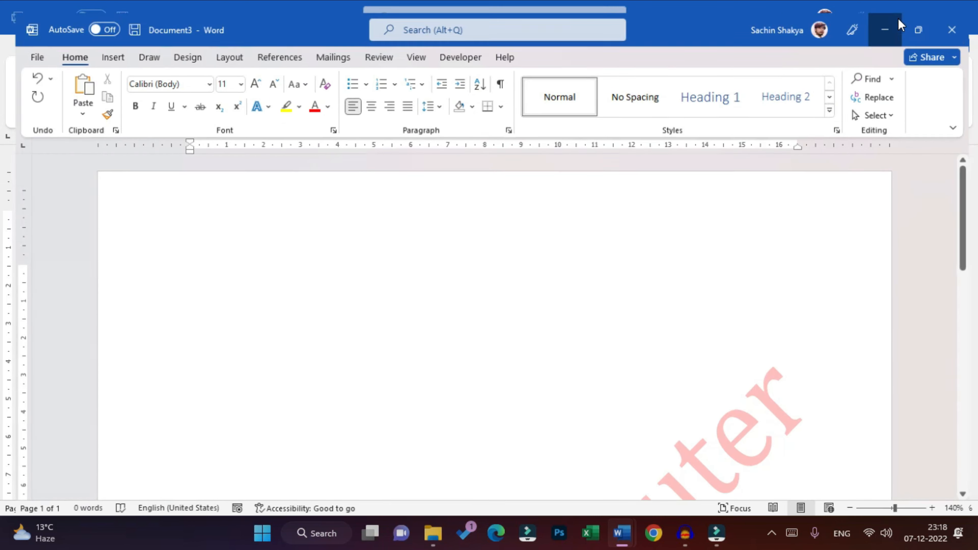
click(892, 19)
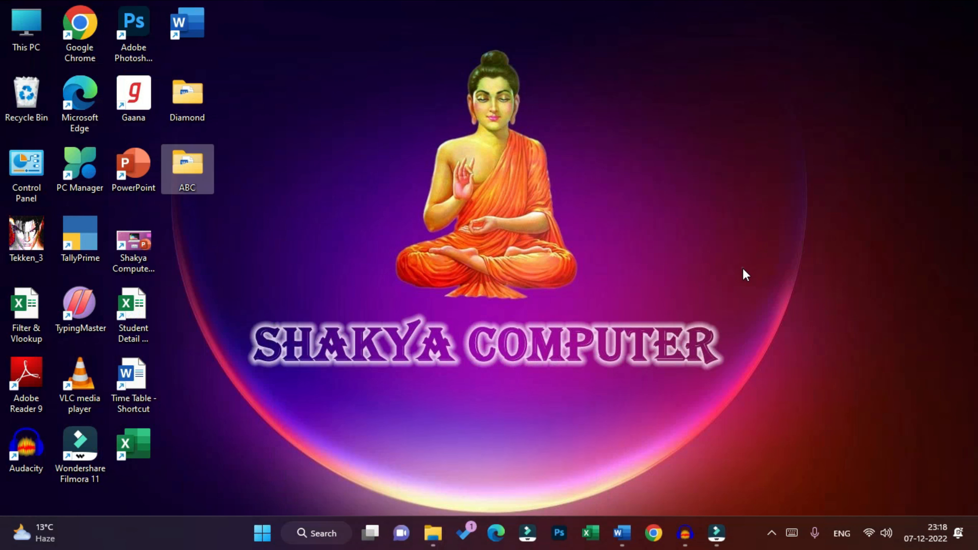